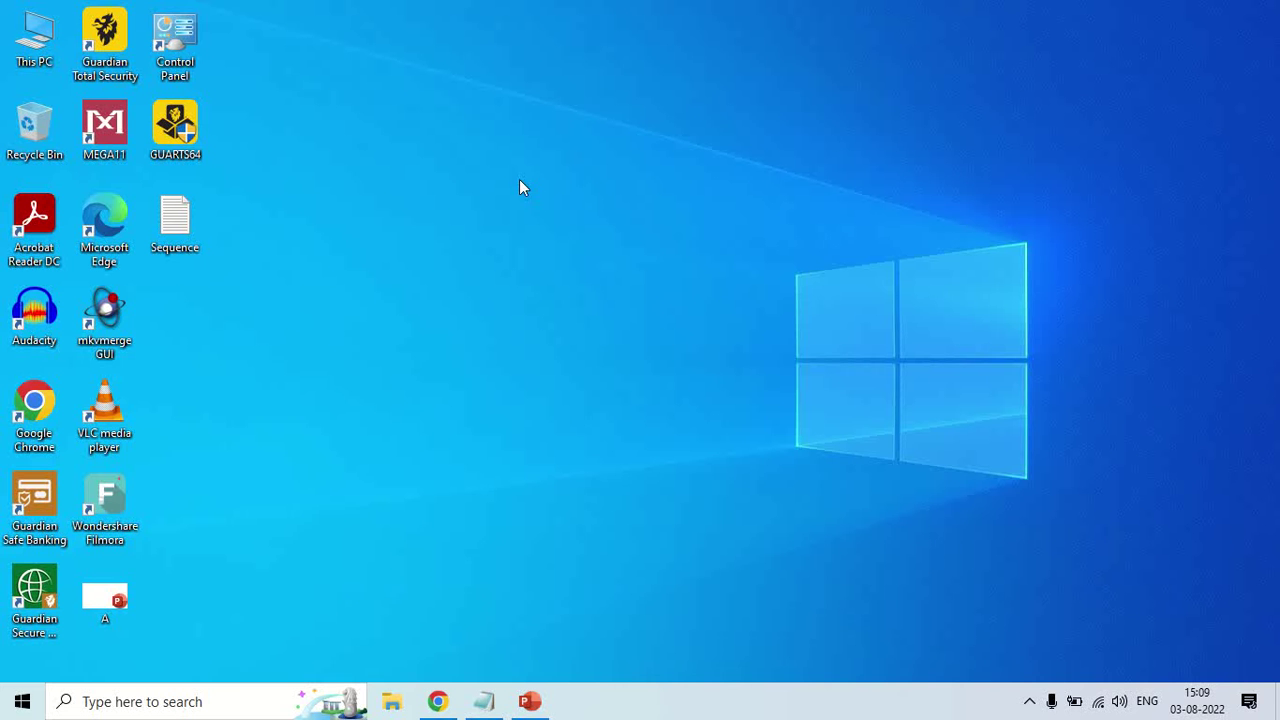
# Search Google in Chrome for clustal omega and open the EMBL-EBI Clustal Omega multiple sequence alignment input form
pyautogui.click(438, 701)
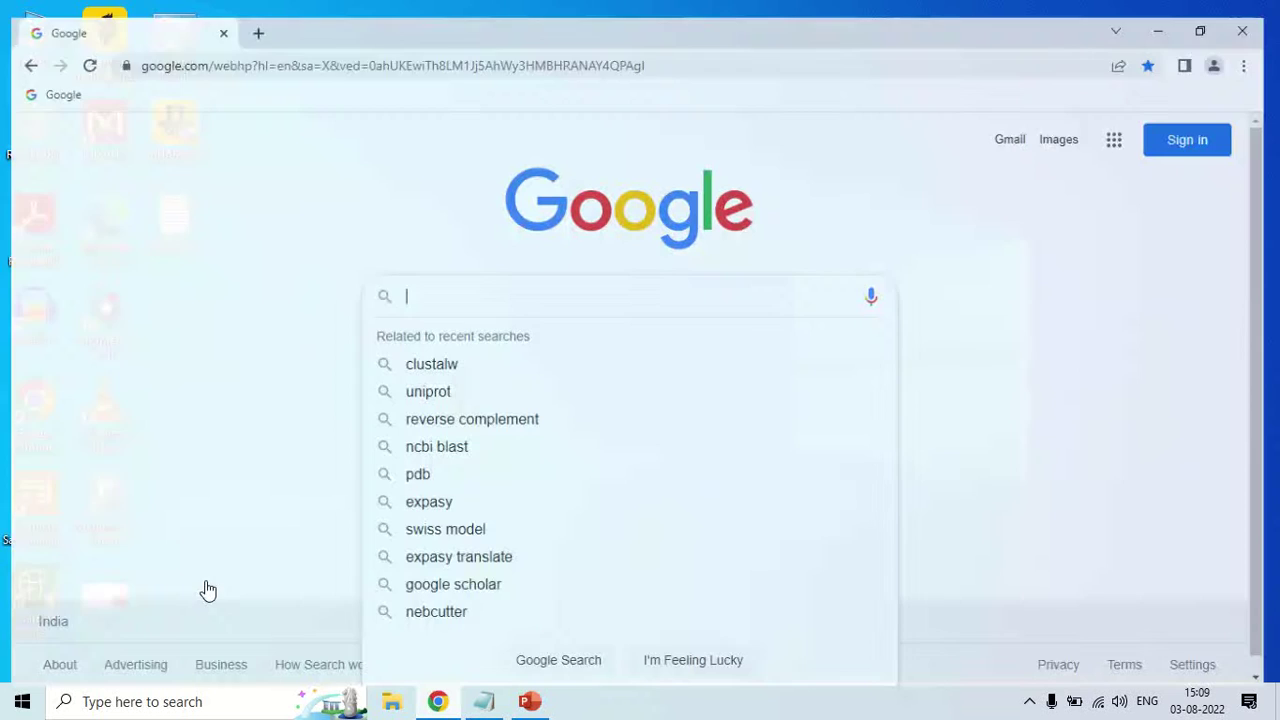
pyautogui.write('clu')
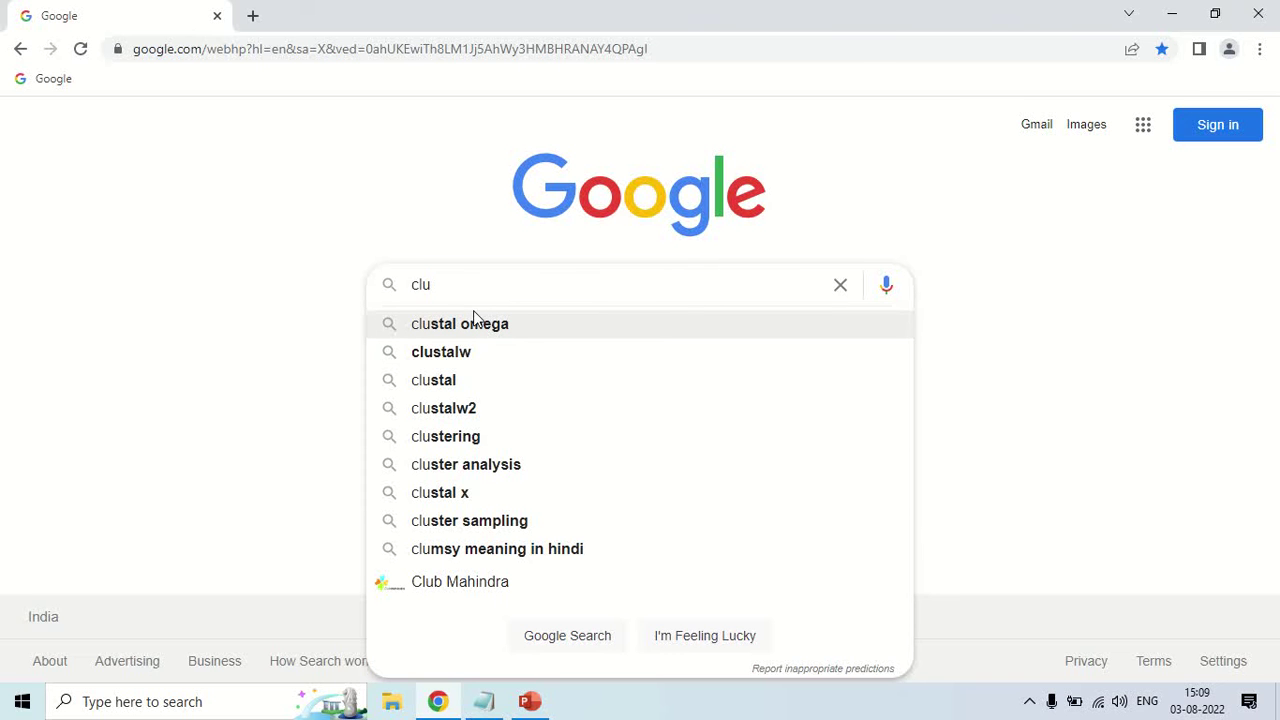
pyautogui.click(505, 332)
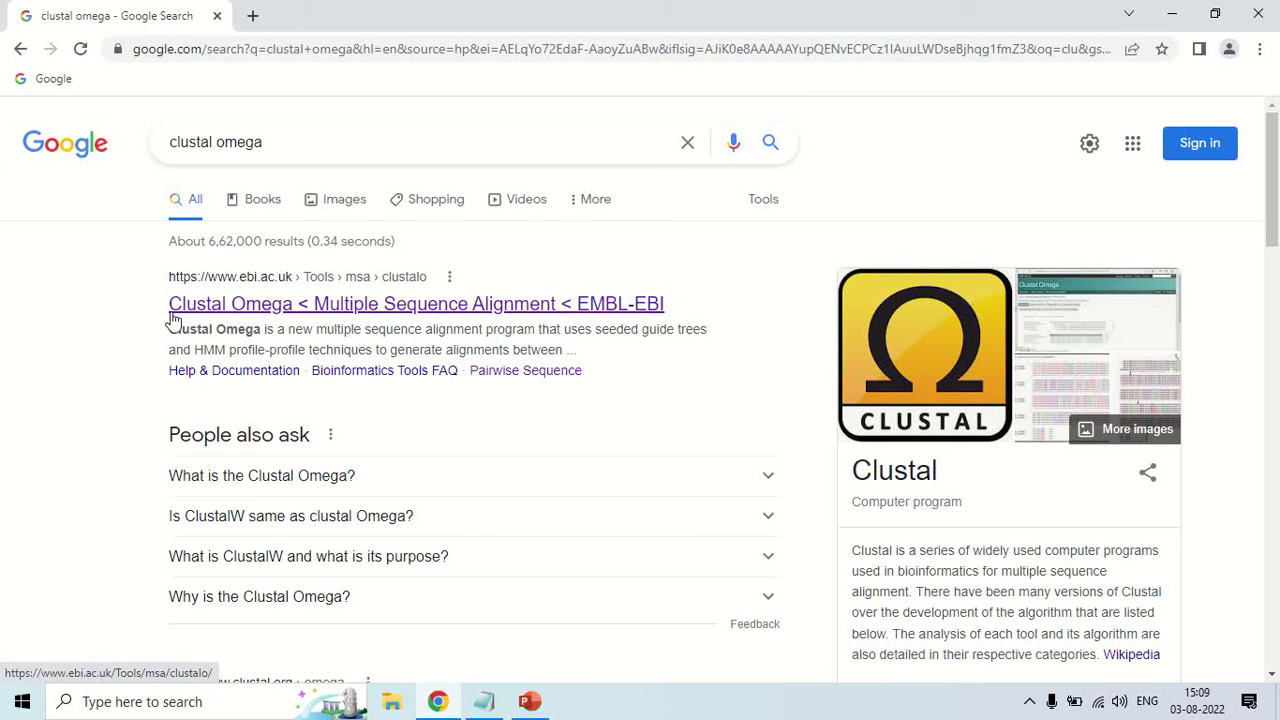
pyautogui.click(296, 305)
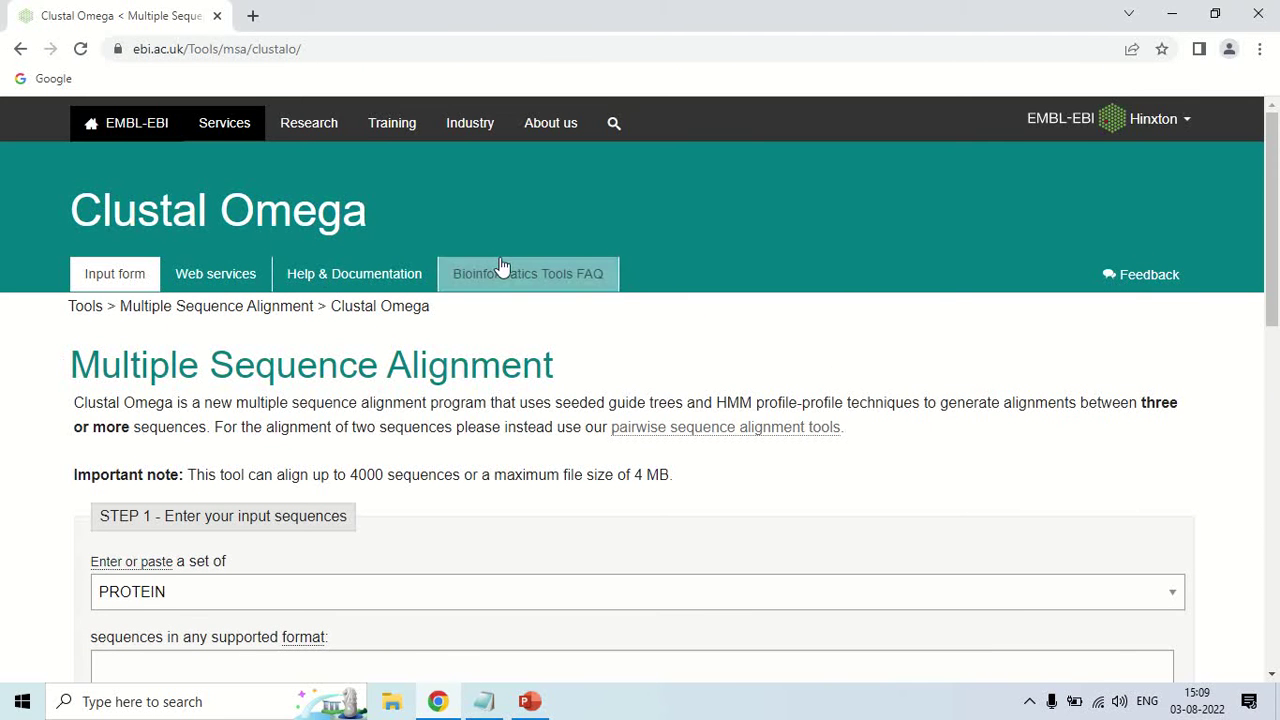
pyautogui.scroll(-1, 634, 348)
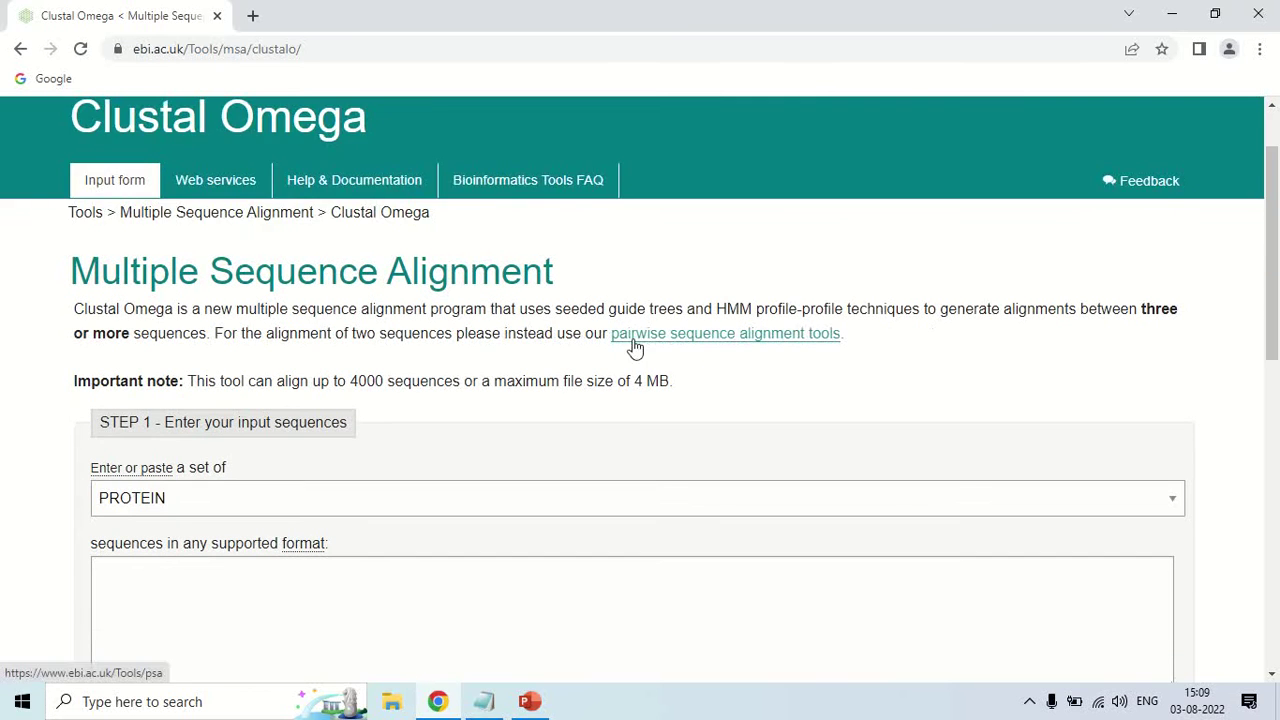
pyautogui.scroll(-1, 639, 338)
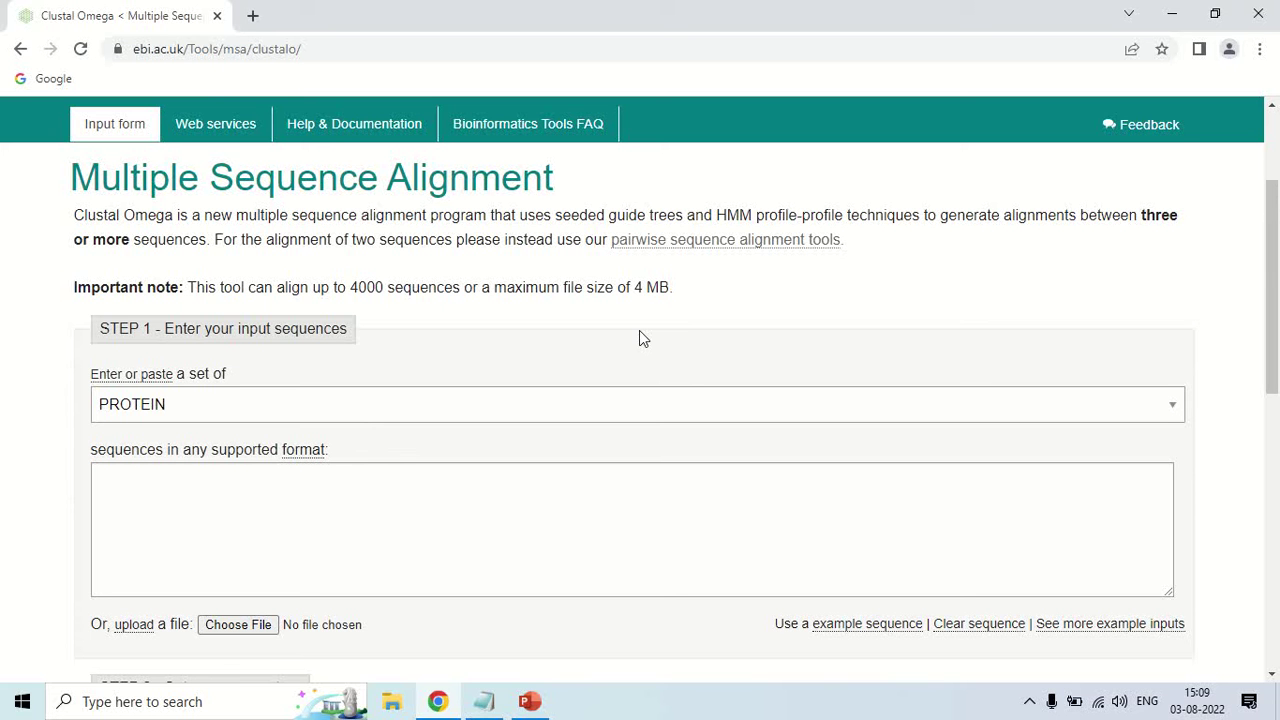
# Switch to the Sequence file in Notepad and look through its Drosophila melanogaster FASTA entries and their header lines
pyautogui.click(486, 704)
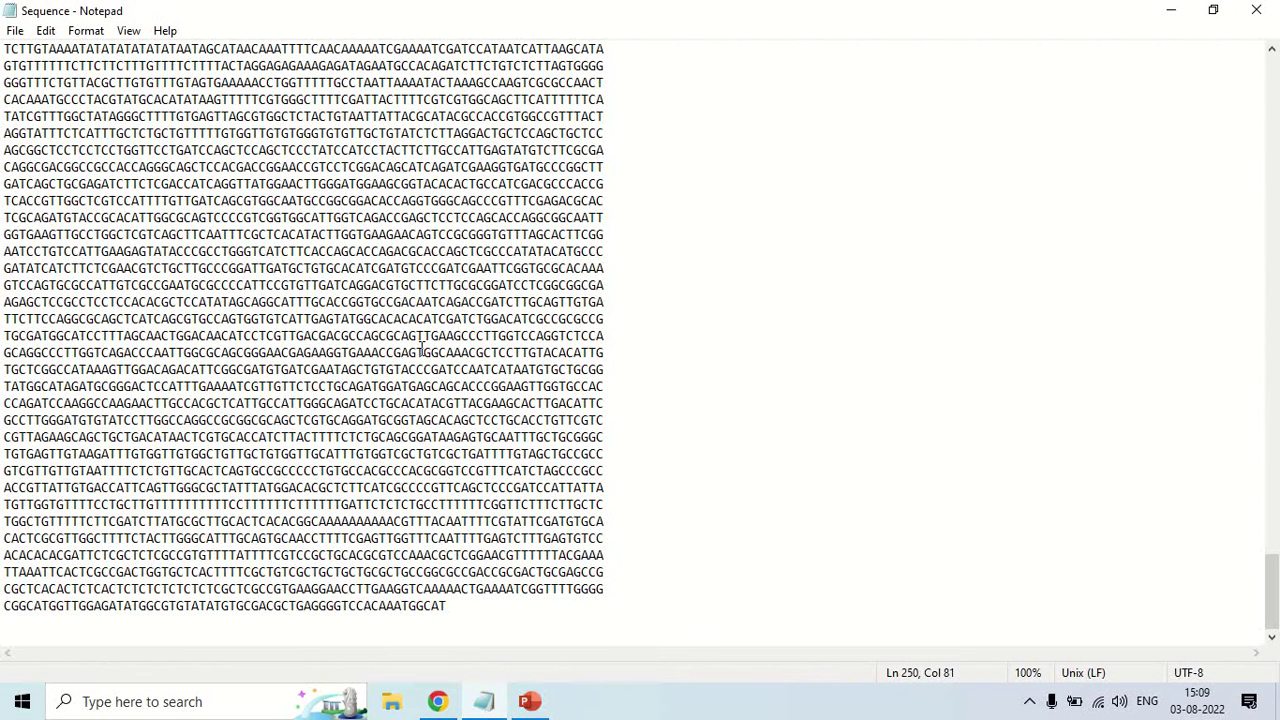
pyautogui.scroll(7, 421, 350)
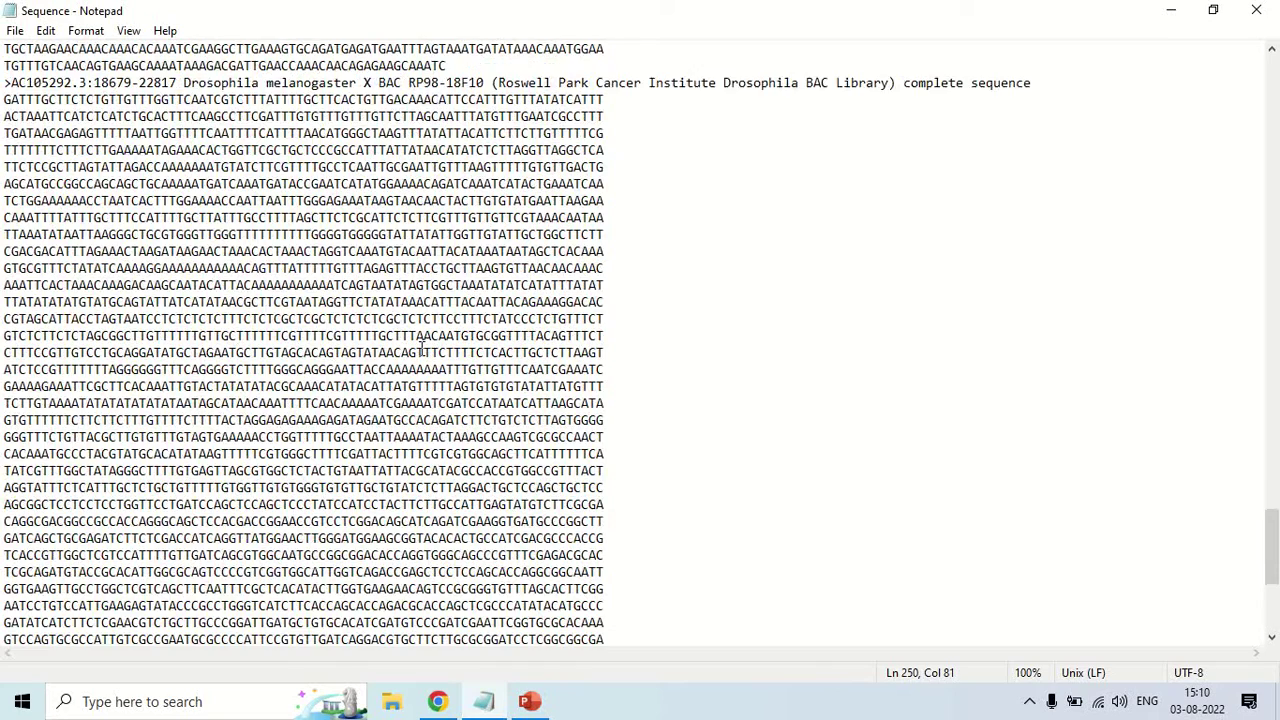
pyautogui.scroll(15, 421, 350)
pyautogui.scroll(-9, 421, 347)
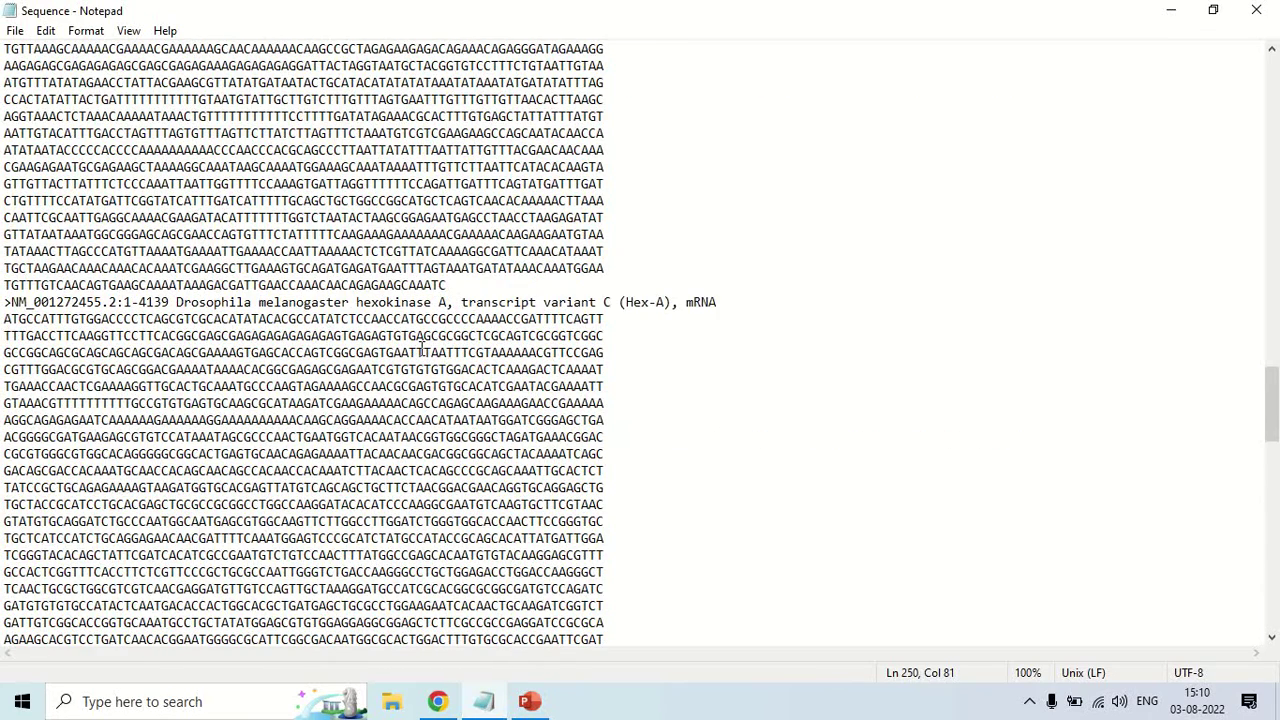
pyautogui.scroll(6, 421, 347)
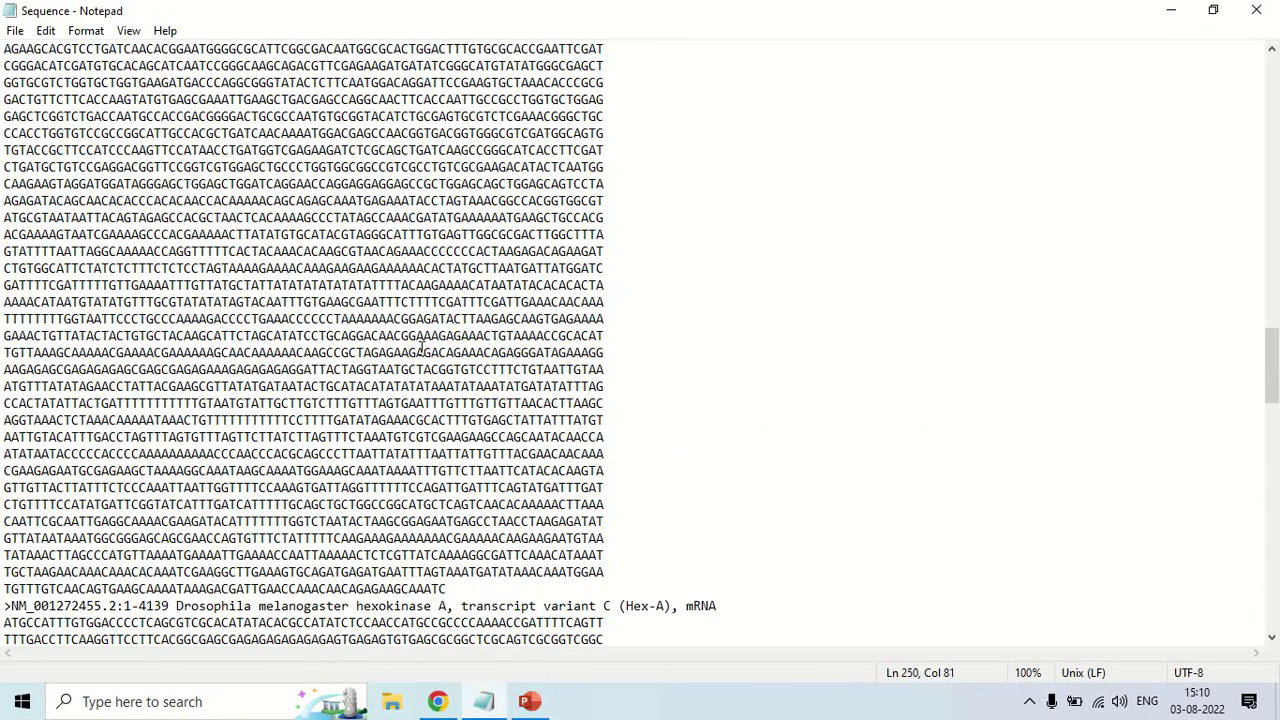
pyautogui.scroll(-9, 421, 347)
pyautogui.scroll(11, 421, 348)
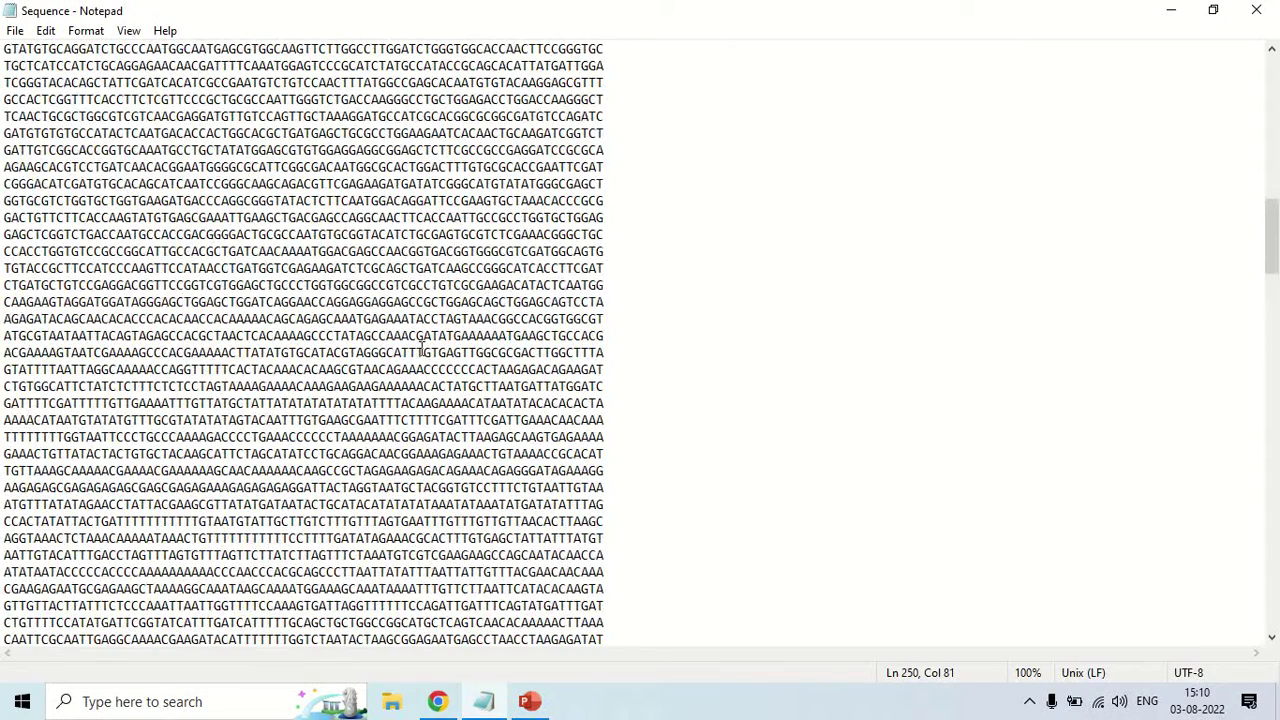
pyautogui.scroll(3, 421, 347)
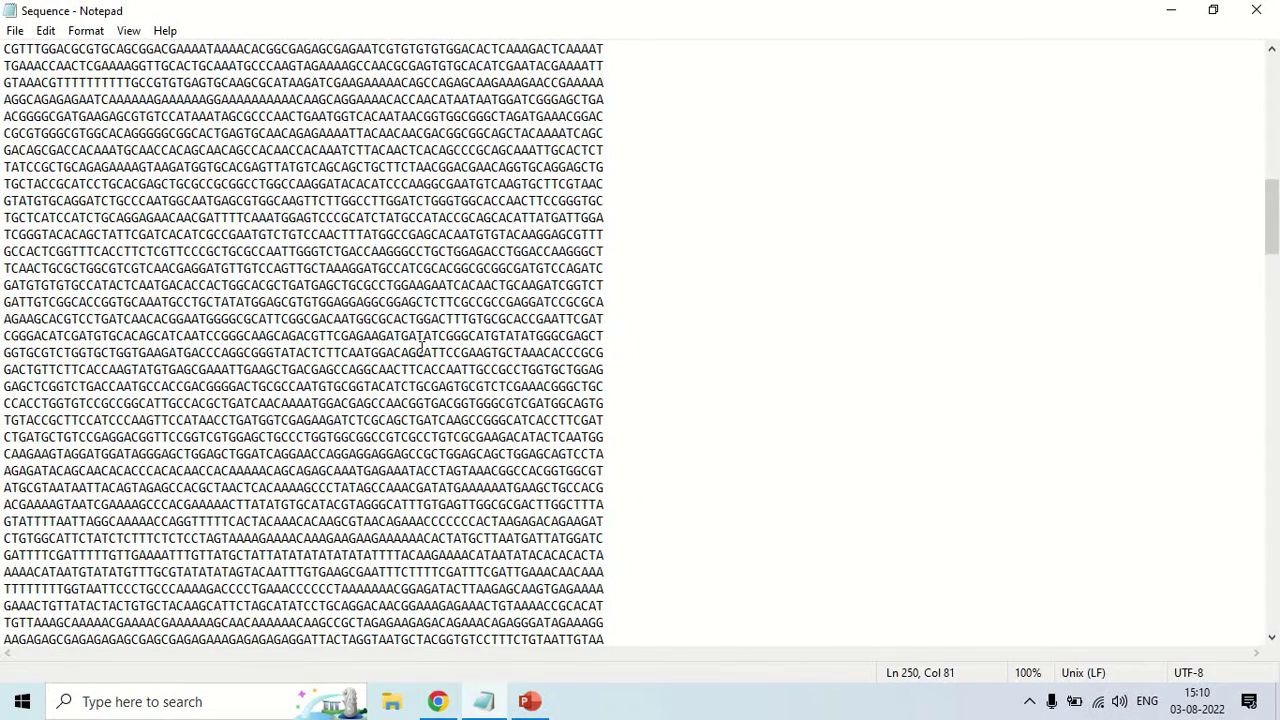
pyautogui.scroll(6, 421, 347)
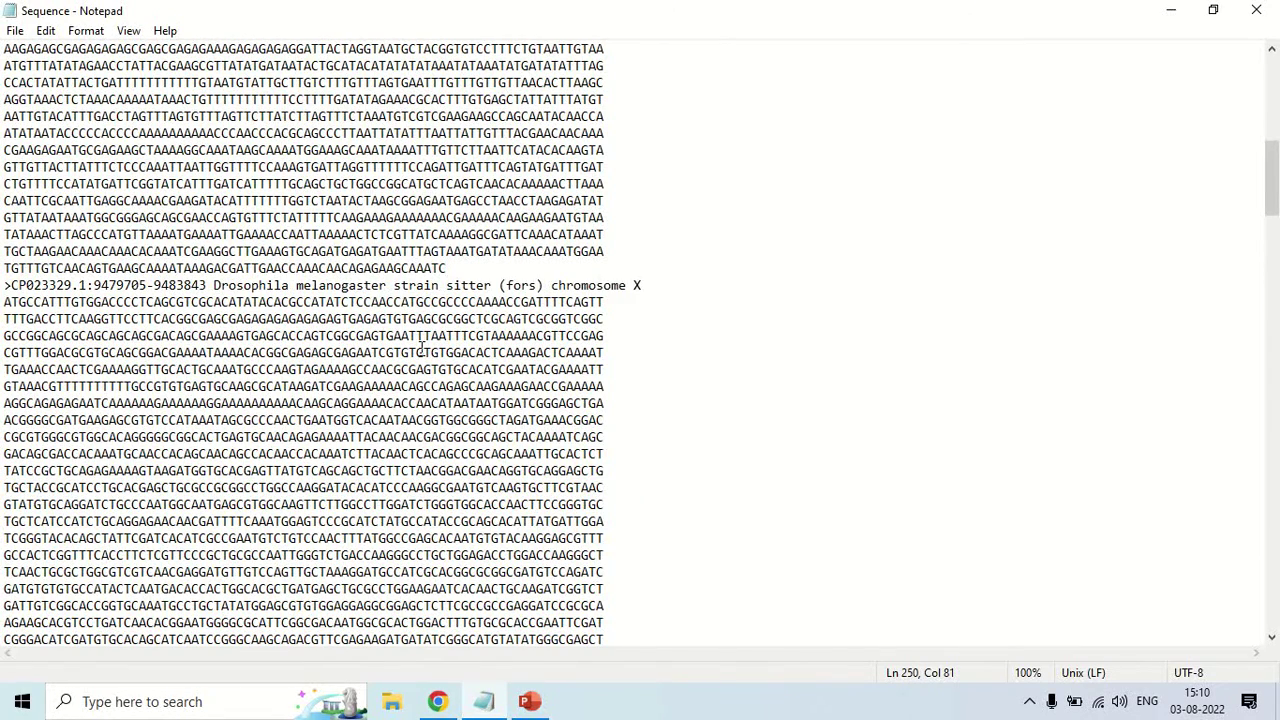
# Copy the entire contents of the Sequence file
pyautogui.hotkey('ctrl', 'a')
pyautogui.rightClick(418, 150)
pyautogui.click(468, 214)
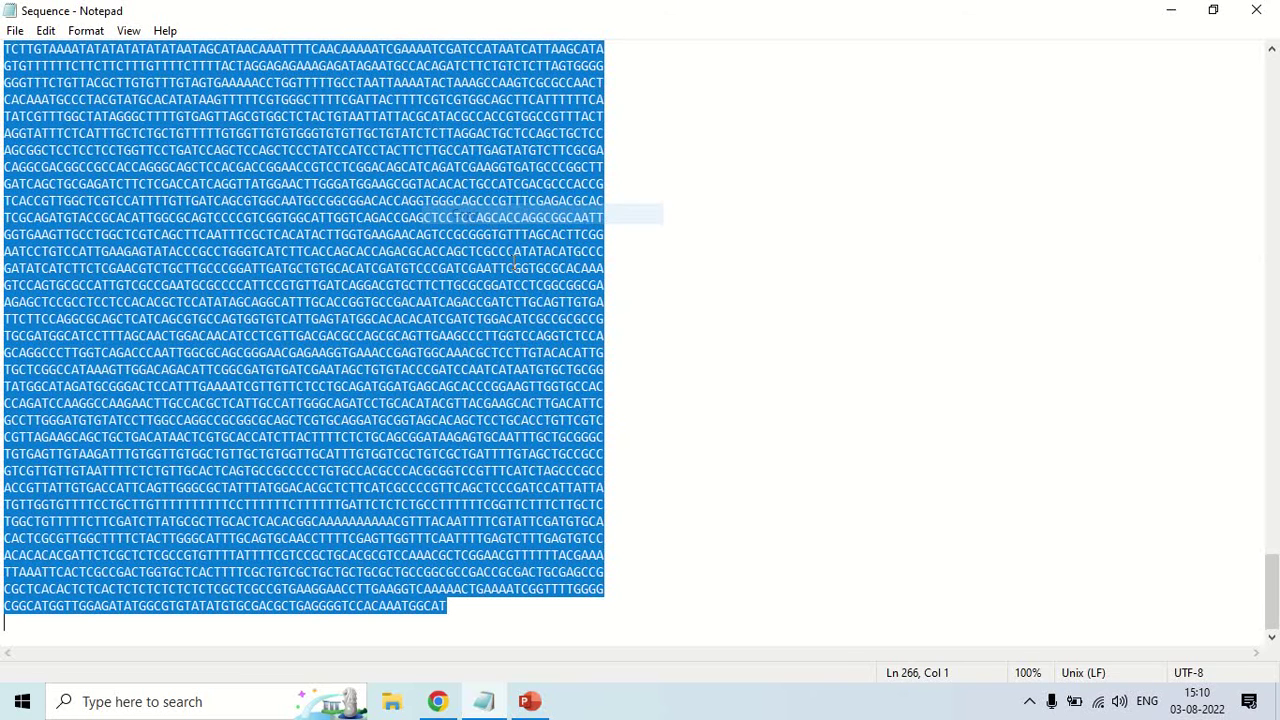
# Return to the Clustal Omega form in Chrome and set the input sequence type to DNA
pyautogui.click(448, 698)
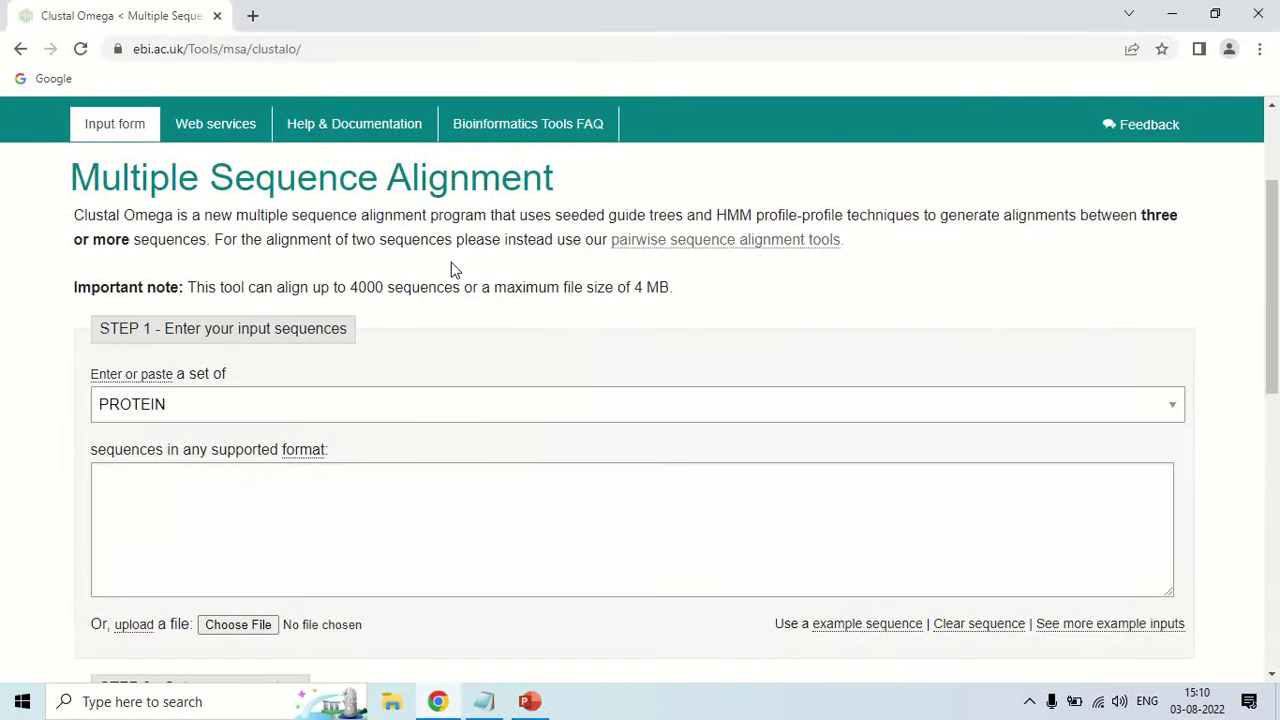
pyautogui.scroll(-2, 451, 266)
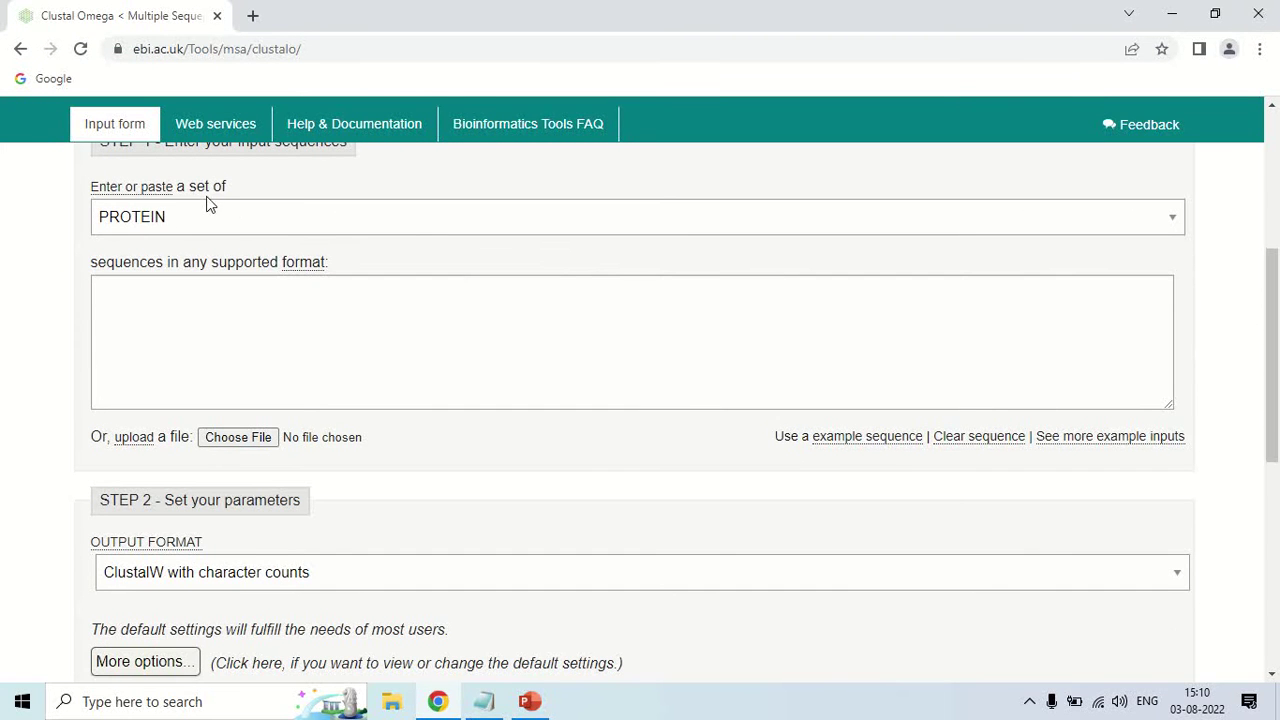
pyautogui.click(301, 221)
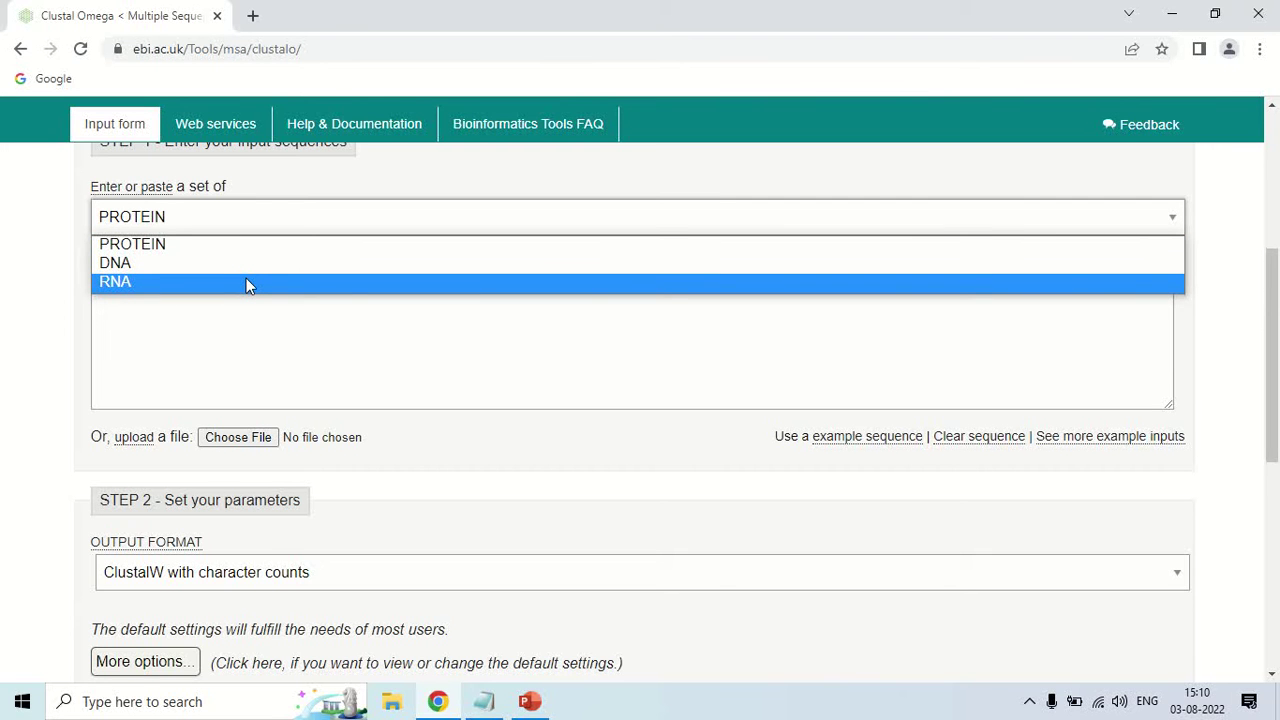
pyautogui.click(174, 265)
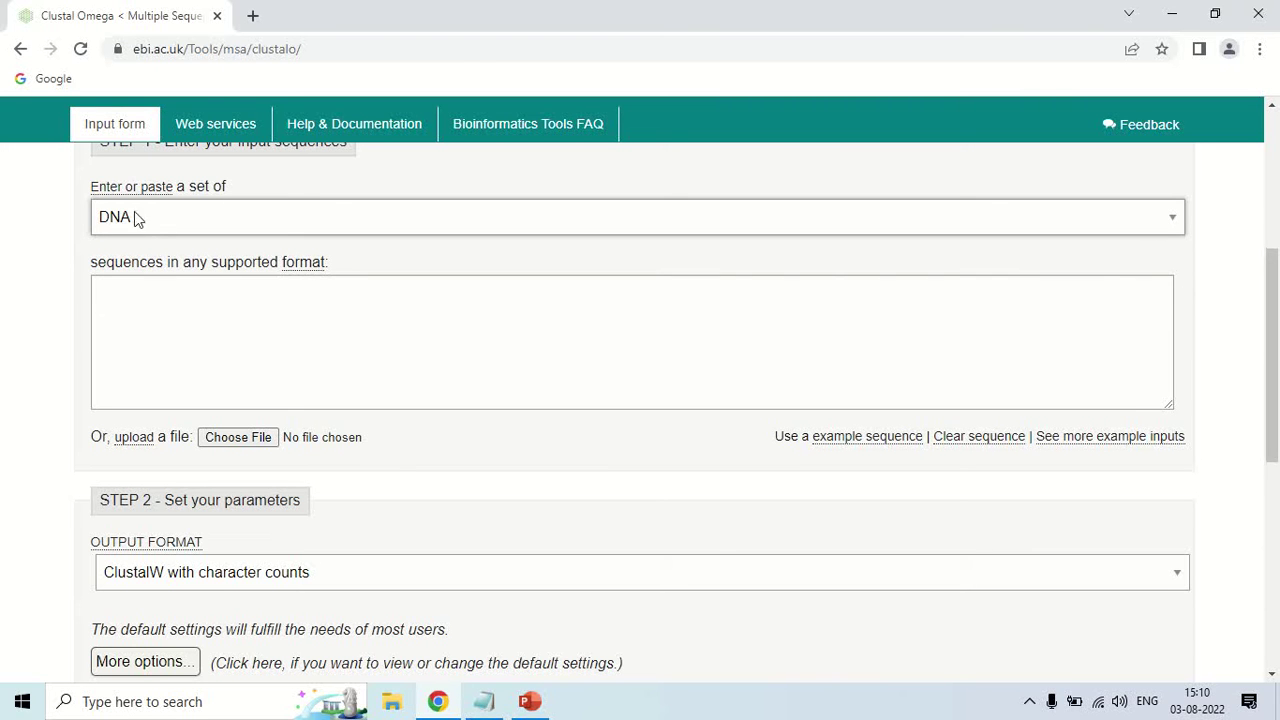
# Paste the copied FASTA sequences into the sequence input box
pyautogui.click(212, 312)
pyautogui.rightClick(224, 311)
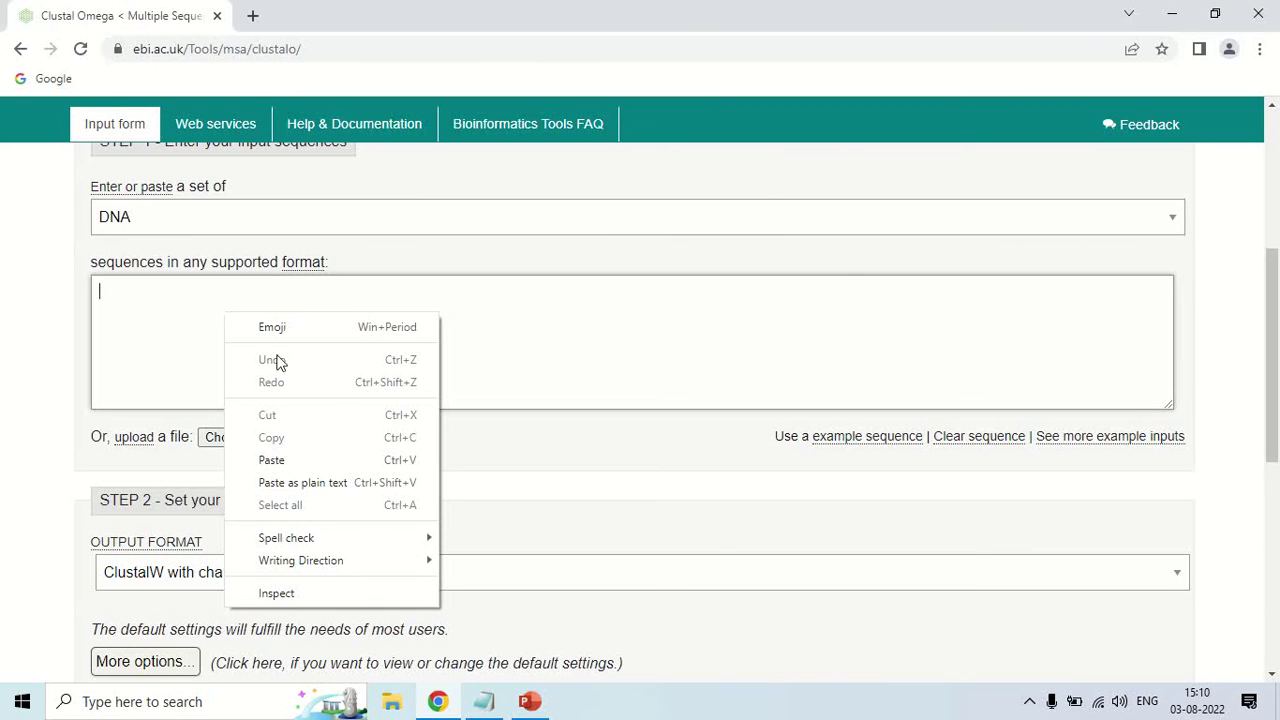
pyautogui.click(272, 460)
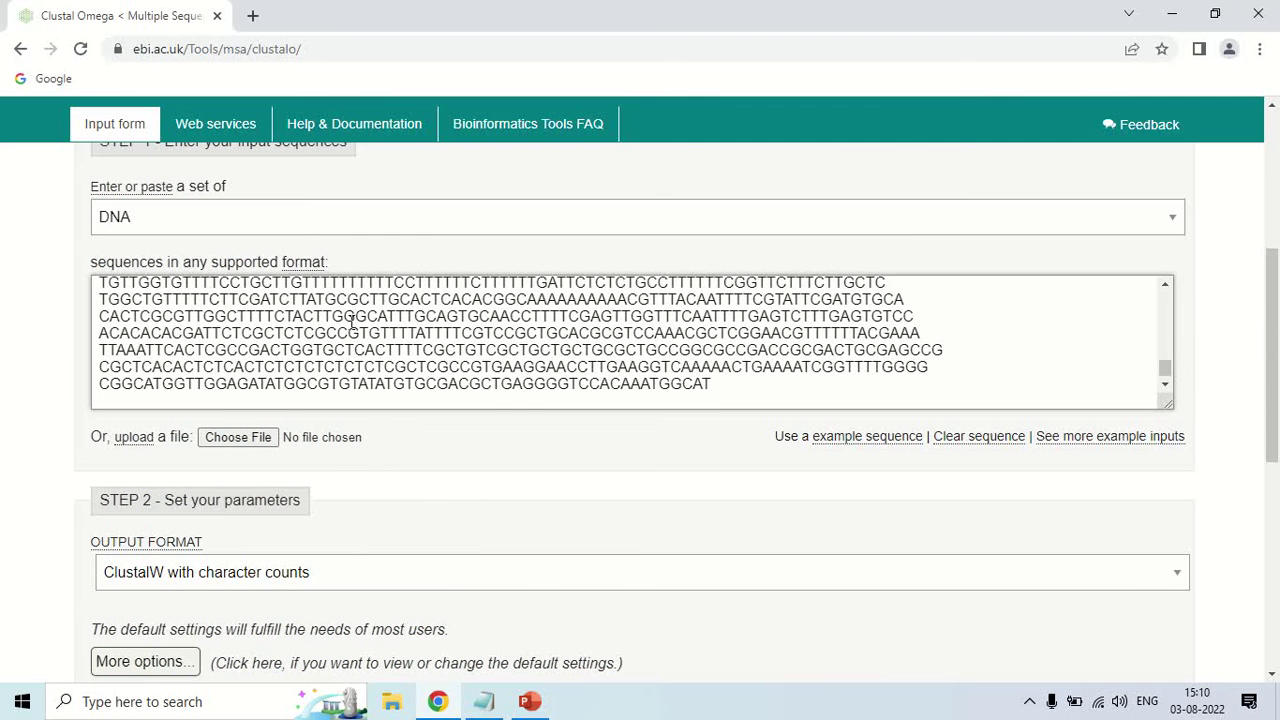
# Choose ClustalW with character counts as the output format and leave the other alignment parameters at their defaults
pyautogui.scroll(-3, 29, 356)
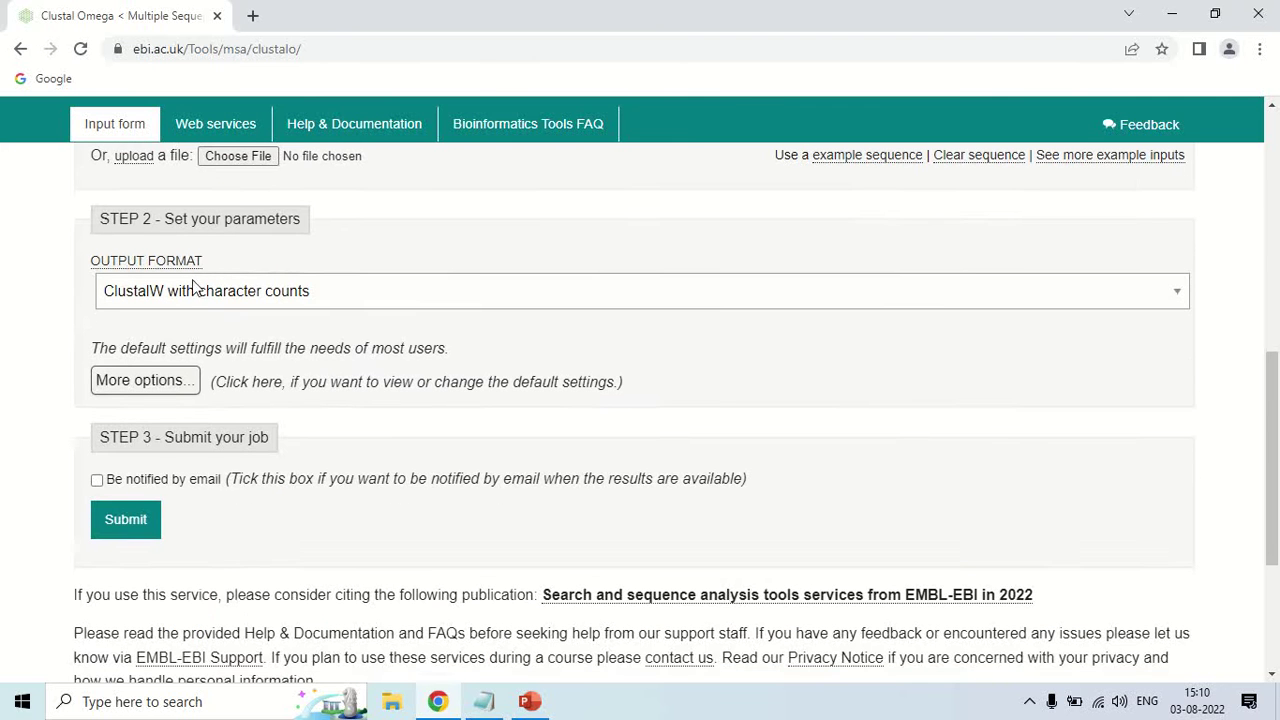
pyautogui.click(310, 291)
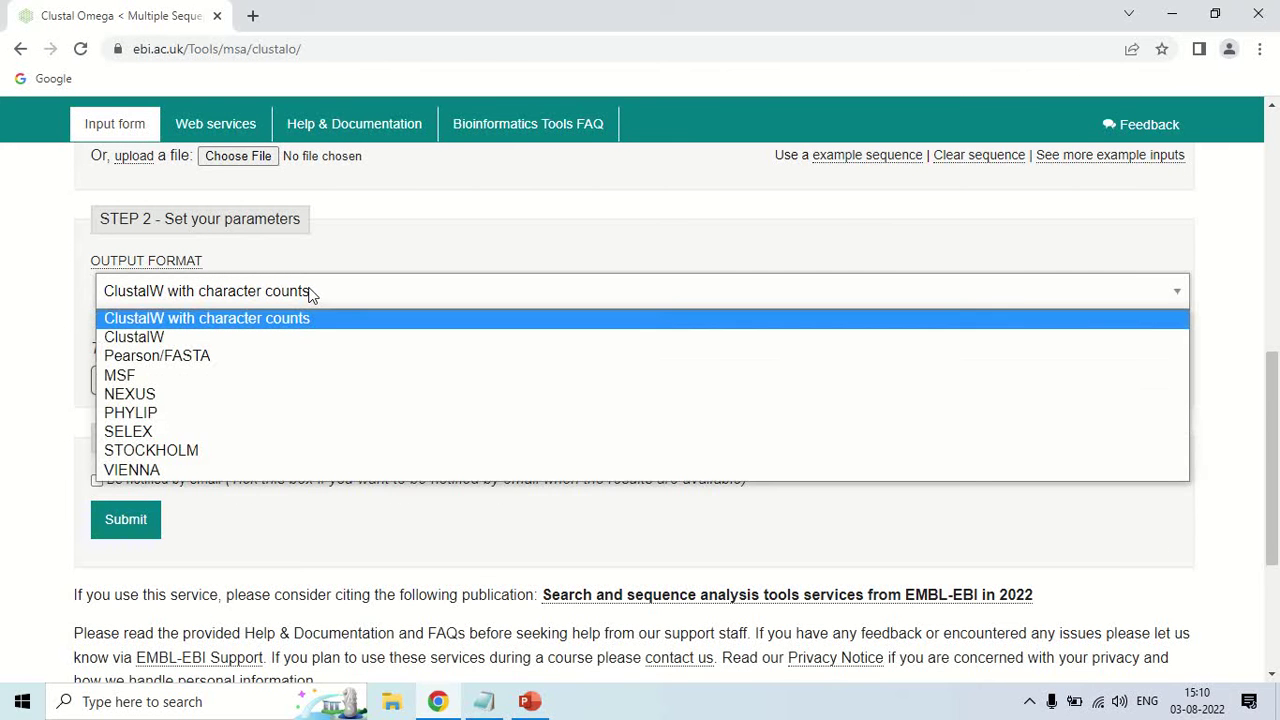
pyautogui.click(226, 330)
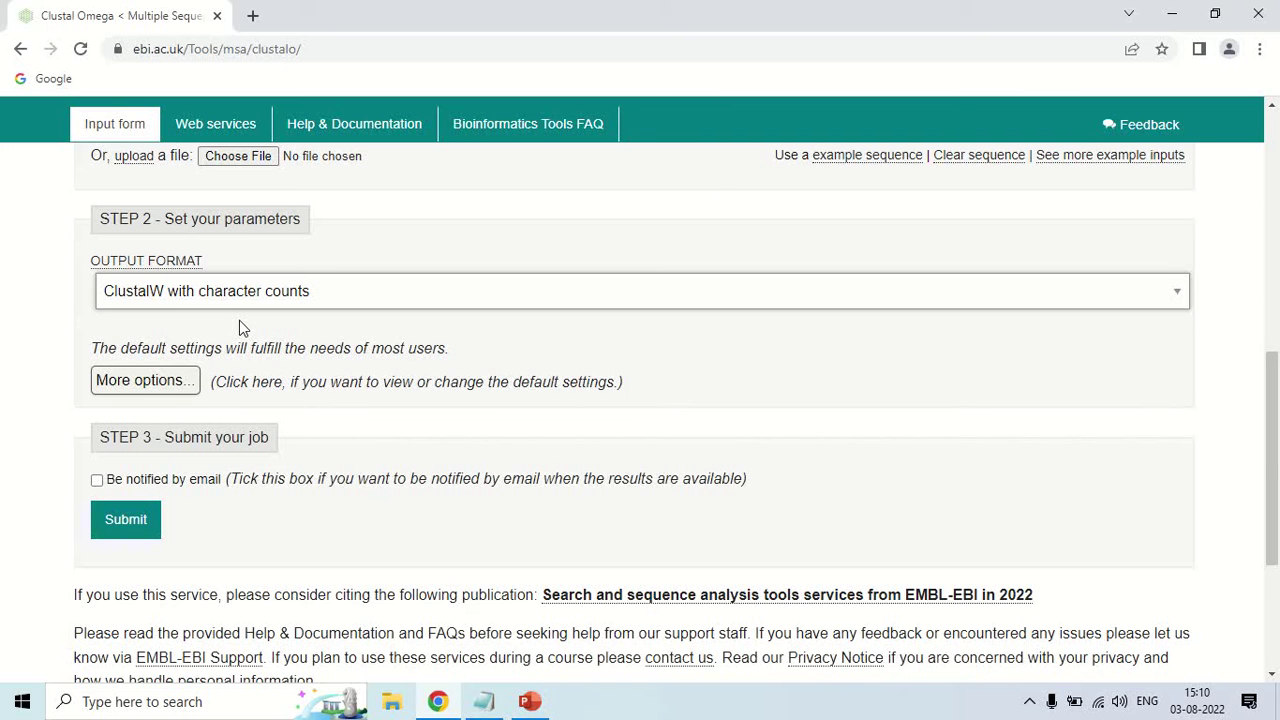
pyautogui.scroll(-1, 239, 320)
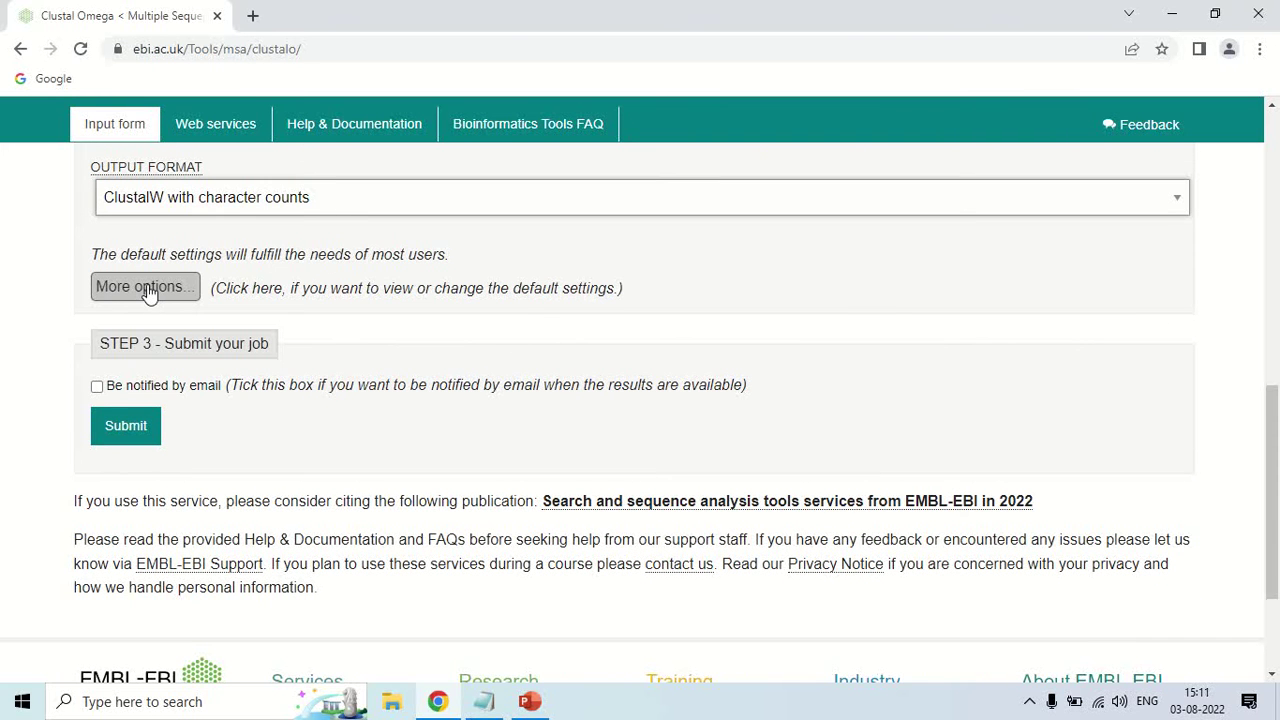
pyautogui.scroll(3, 351, 257)
pyautogui.scroll(-1, 358, 293)
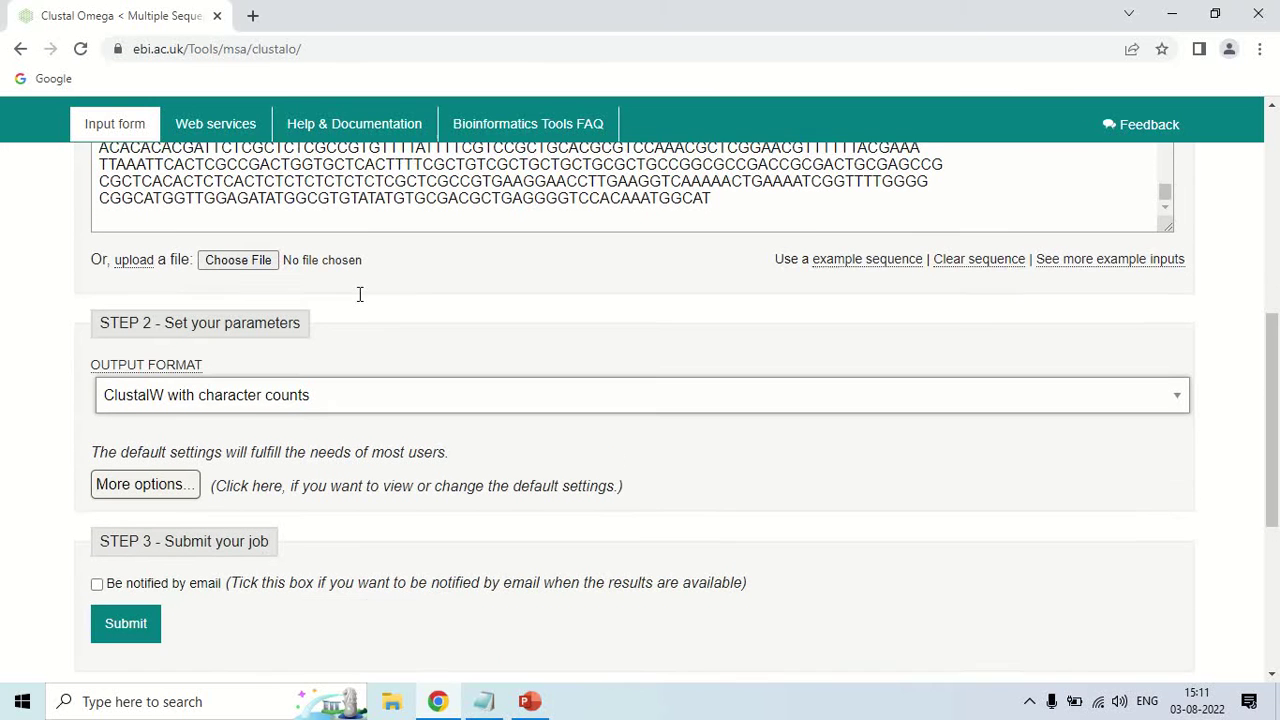
pyautogui.moveTo(98, 442); pyautogui.dragTo(480, 442)
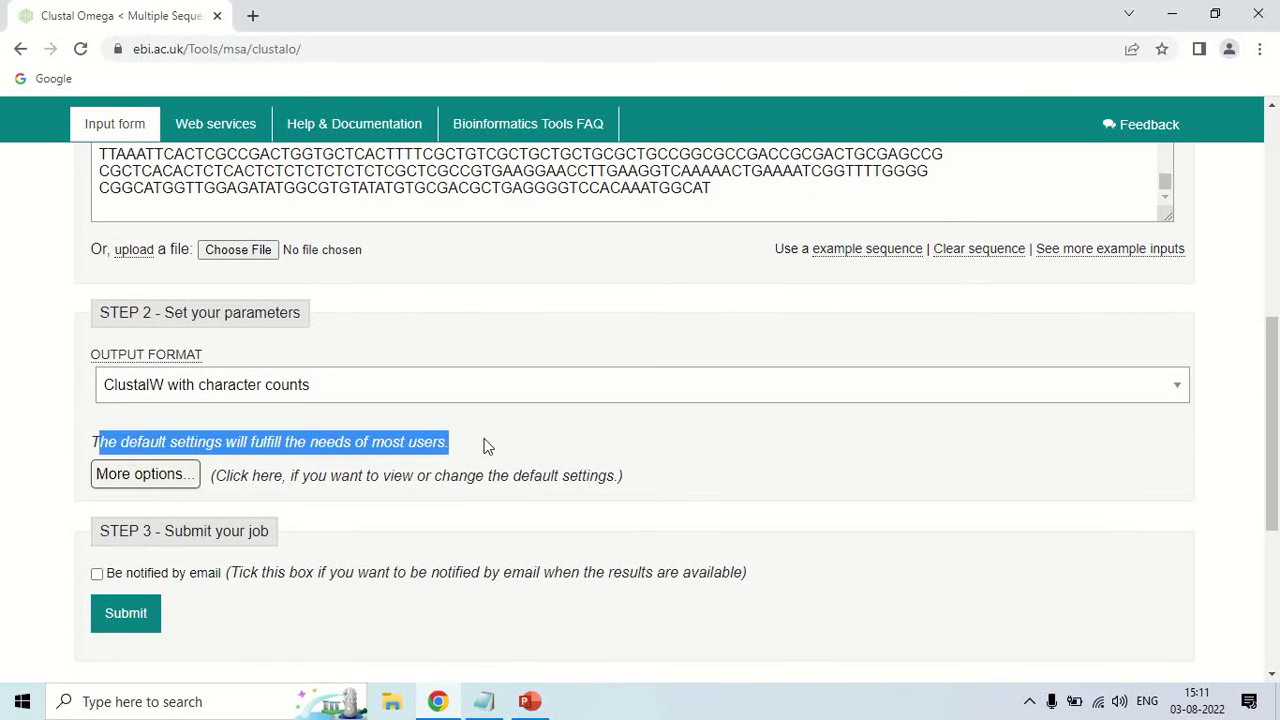
pyautogui.click(370, 442)
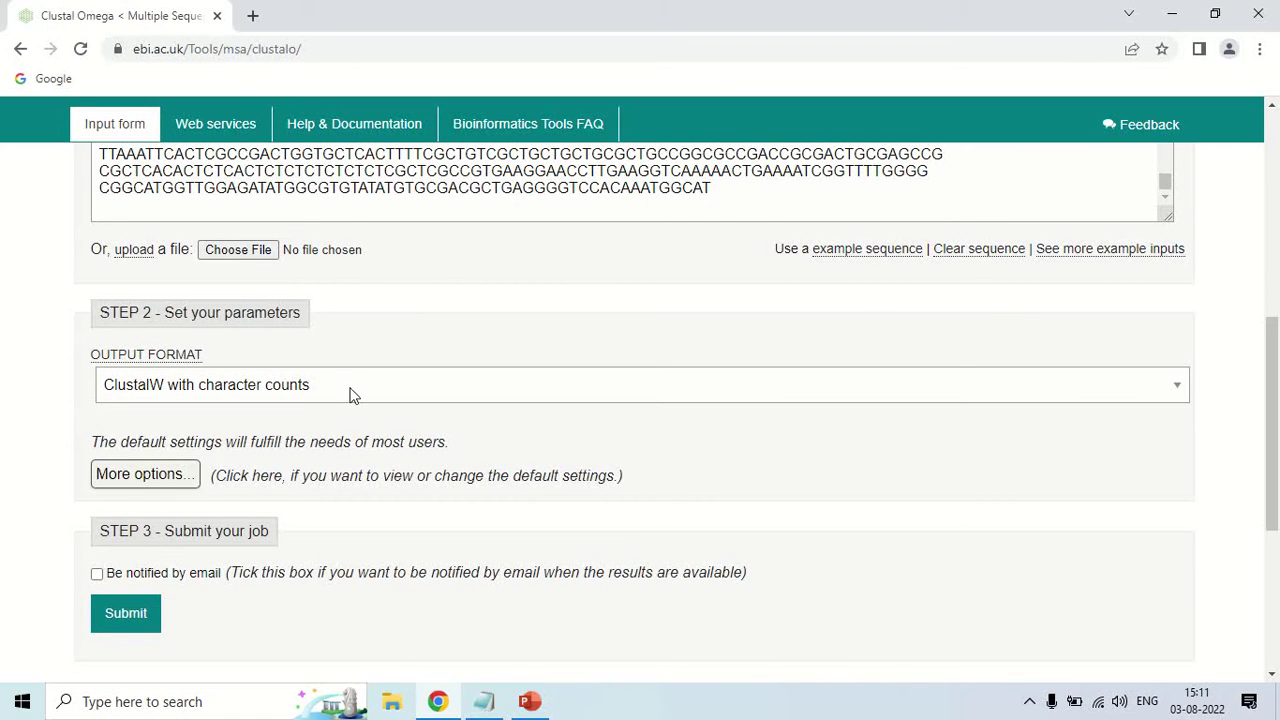
# Submit the alignment job without email notification
pyautogui.scroll(5, 406, 378)
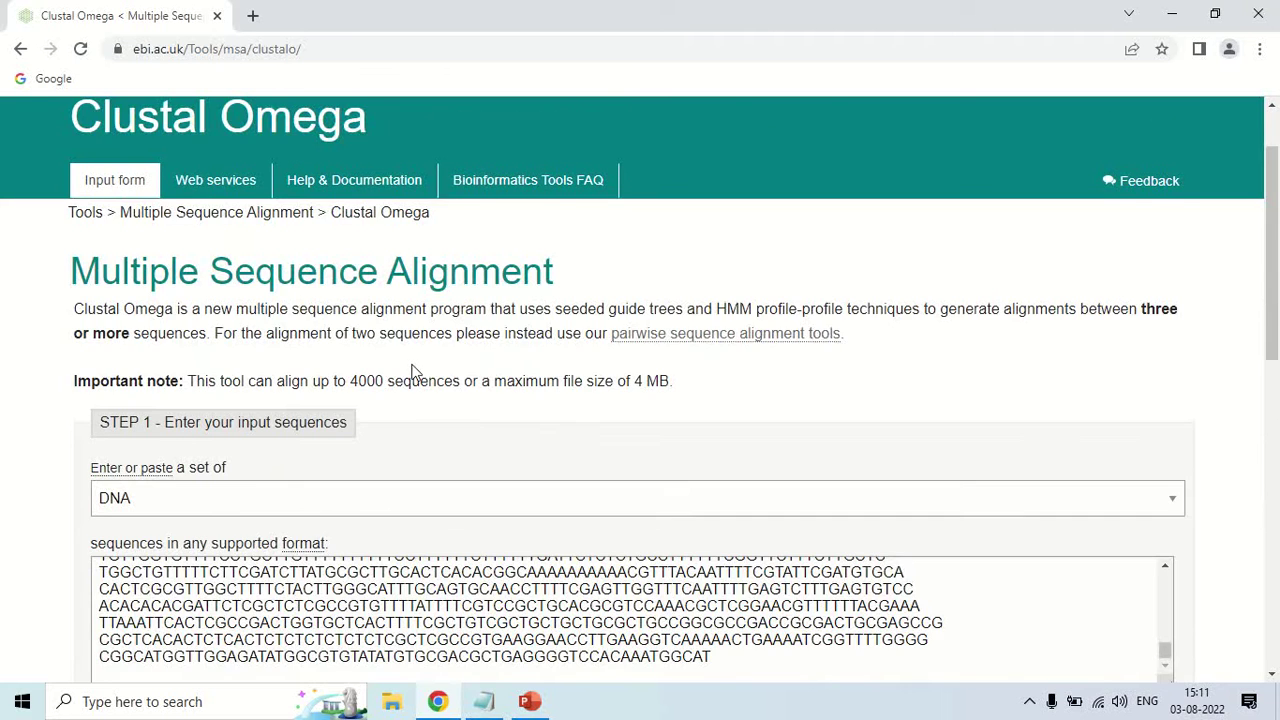
pyautogui.scroll(-6, 413, 372)
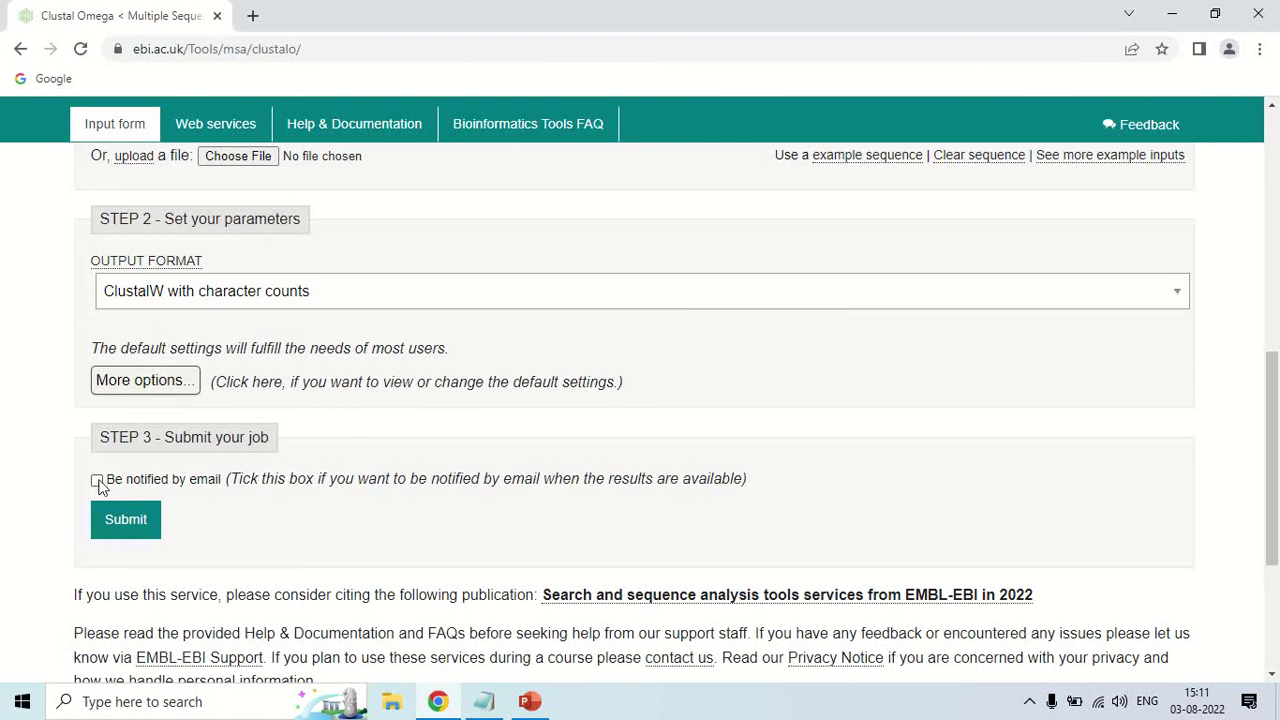
pyautogui.scroll(-1, 440, 426)
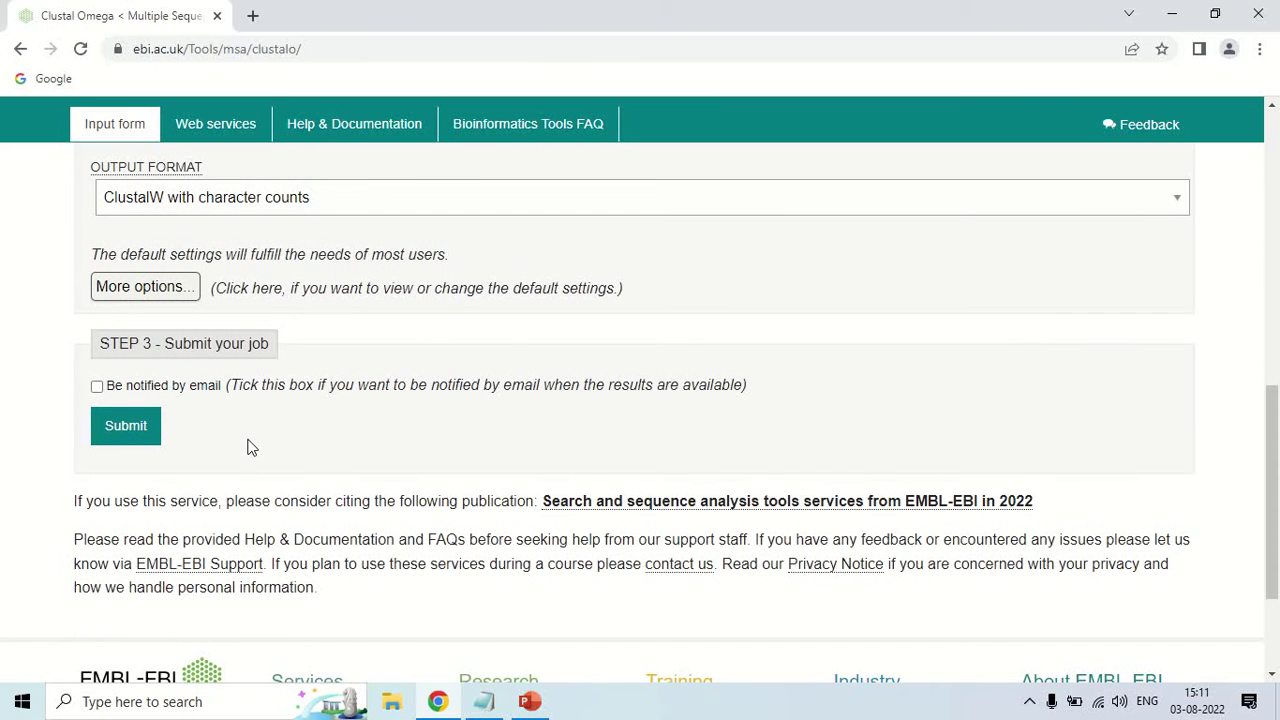
pyautogui.click(124, 436)
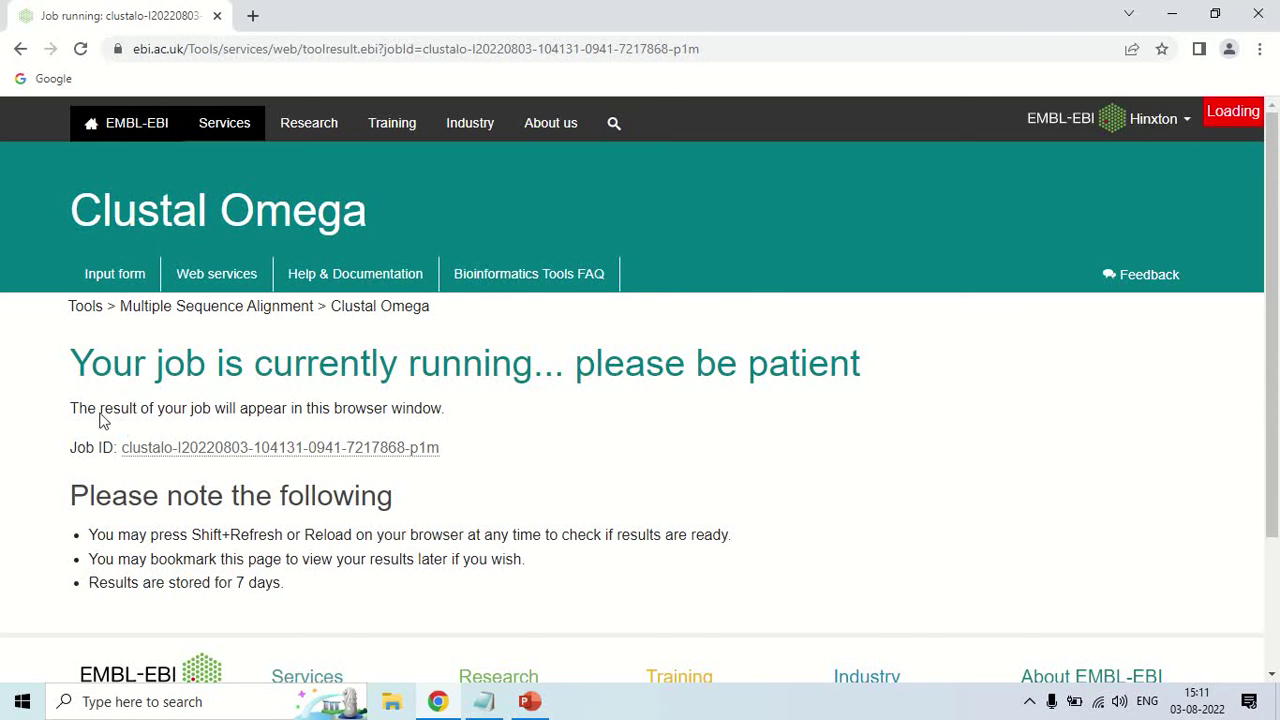
# Examine the multiple sequence alignment of the submitted sequences on the job's results page
pyautogui.scroll(-1, 104, 398)
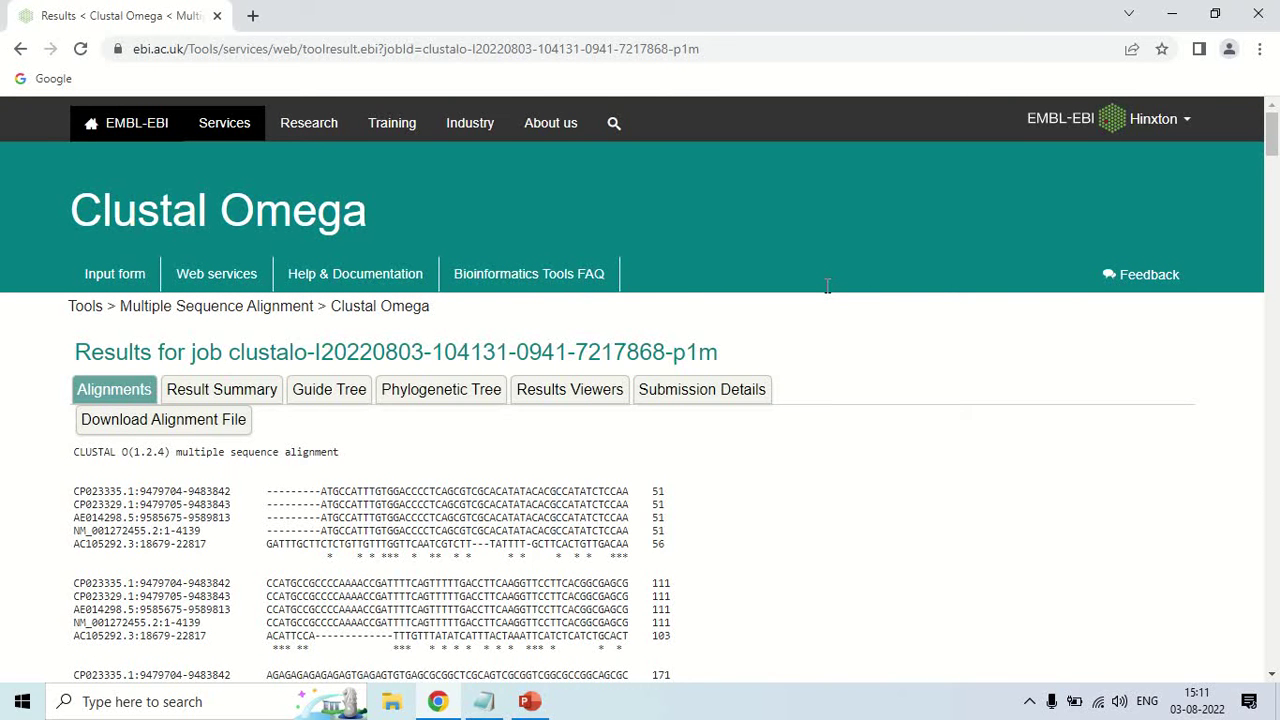
pyautogui.scroll(-2, 828, 290)
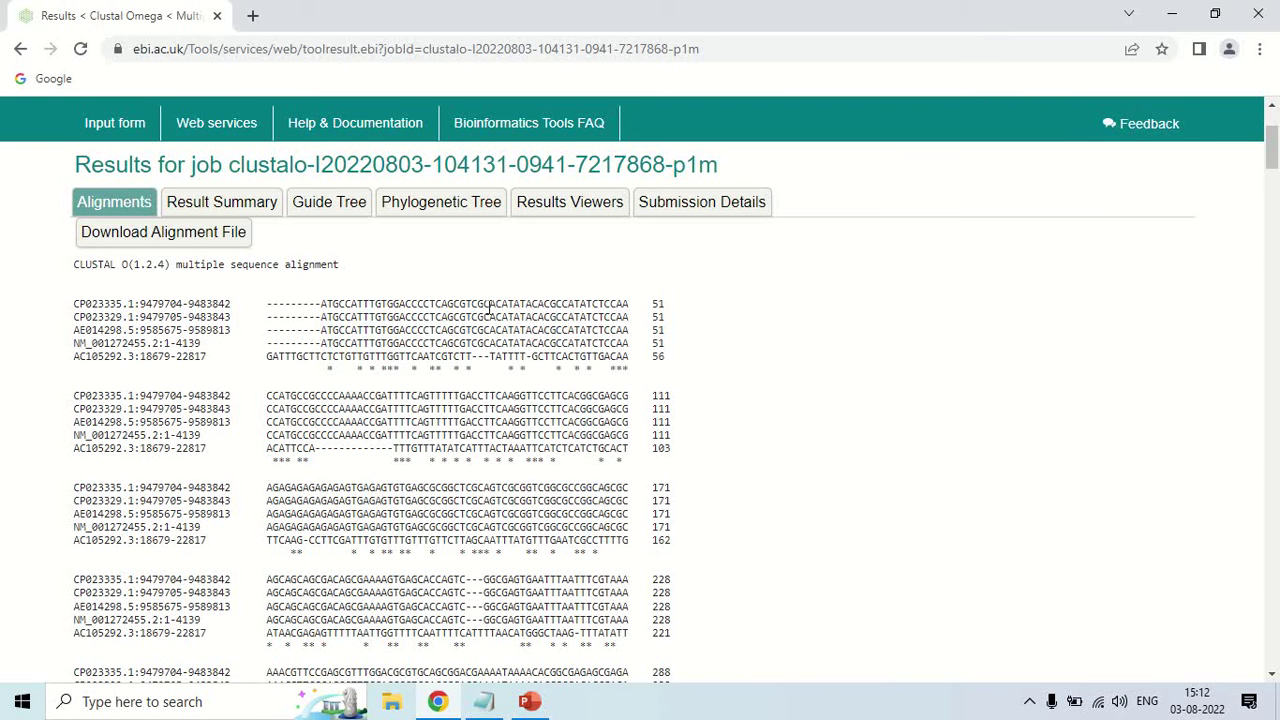
pyautogui.moveTo(73, 265); pyautogui.dragTo(347, 271)
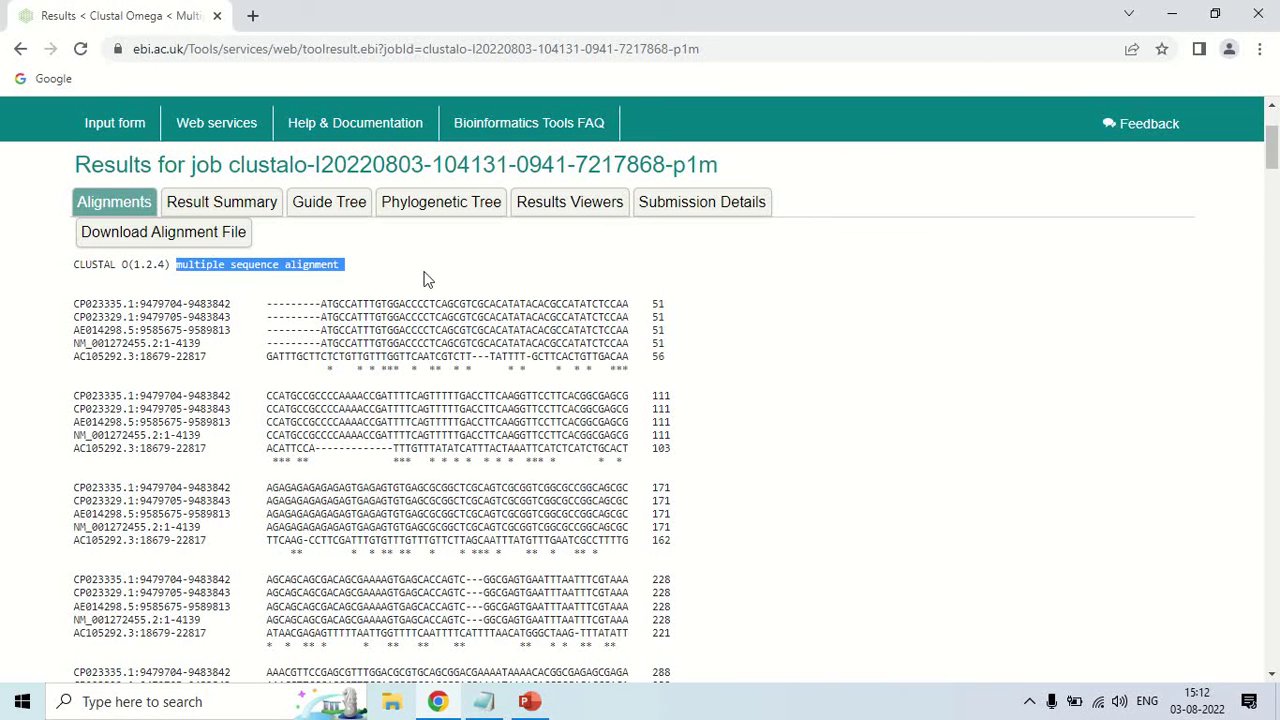
pyautogui.click(424, 276)
pyautogui.scroll(-1, 421, 273)
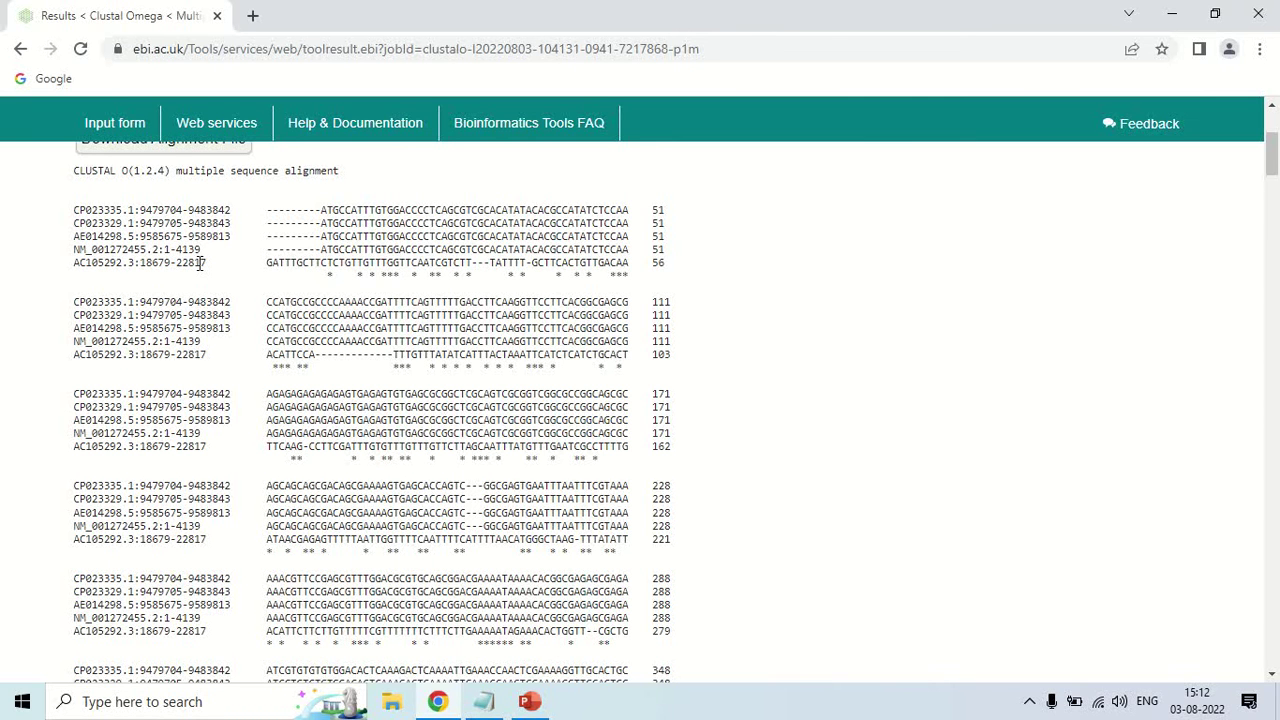
# Highlight the sequence labels and the first two aligned sequence rows in the first alignment block
pyautogui.moveTo(73, 210); pyautogui.dragTo(127, 237)
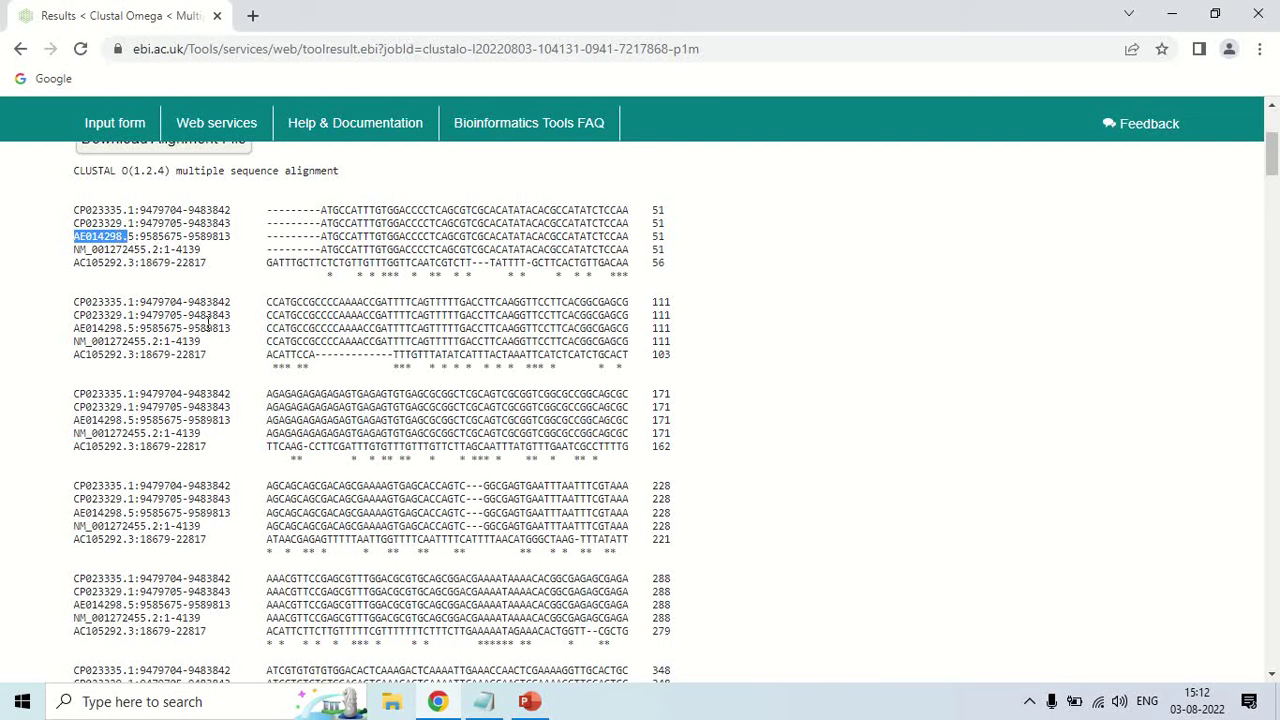
pyautogui.moveTo(268, 210); pyautogui.dragTo(630, 211)
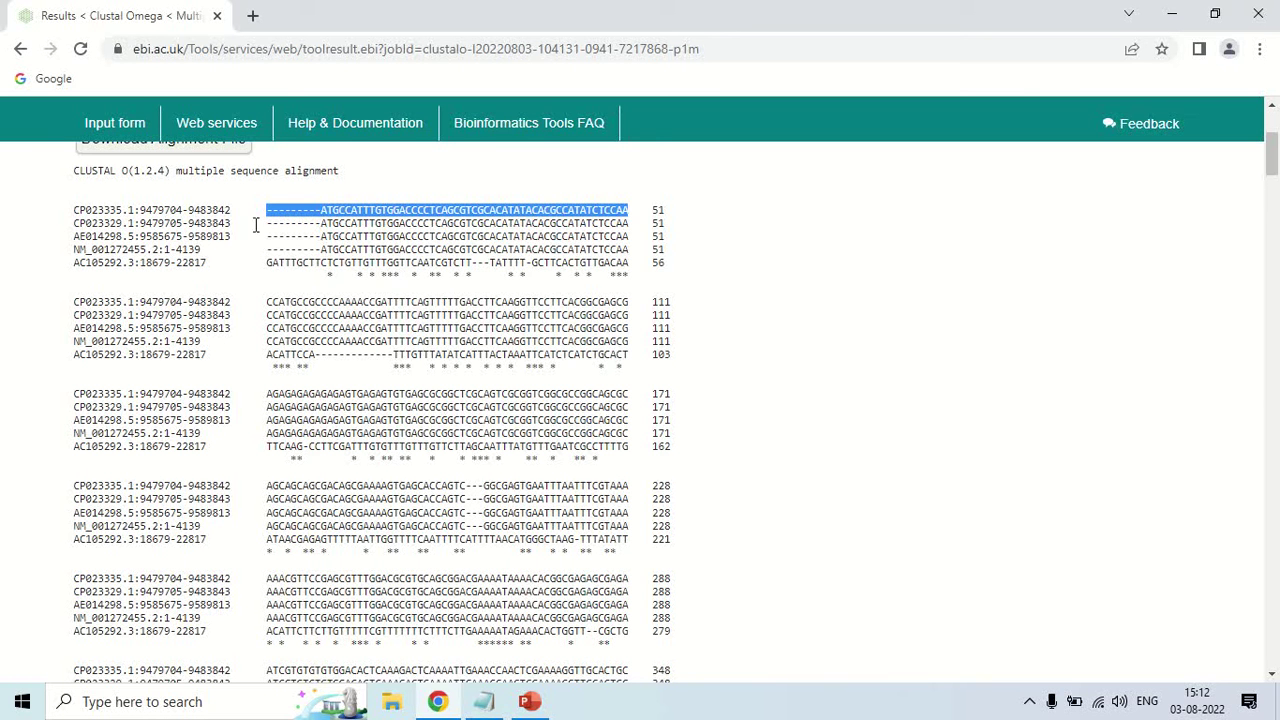
pyautogui.moveTo(267, 225); pyautogui.dragTo(600, 225)
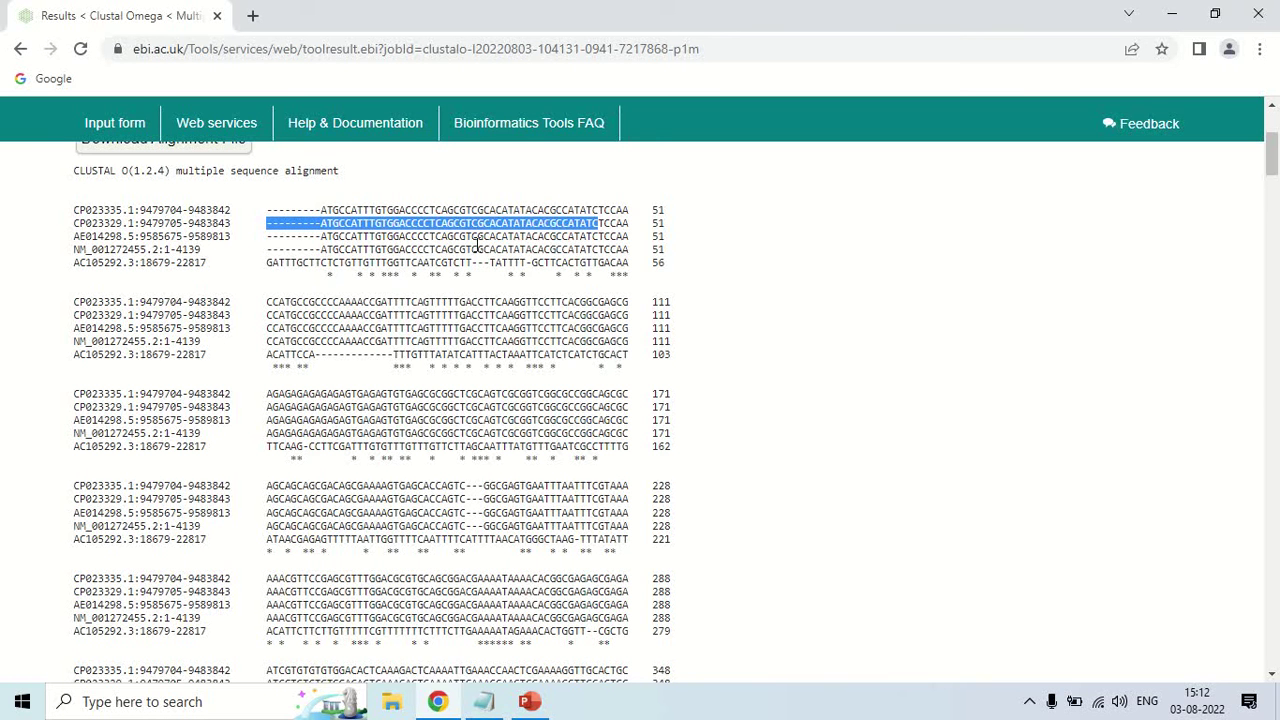
pyautogui.click(315, 210)
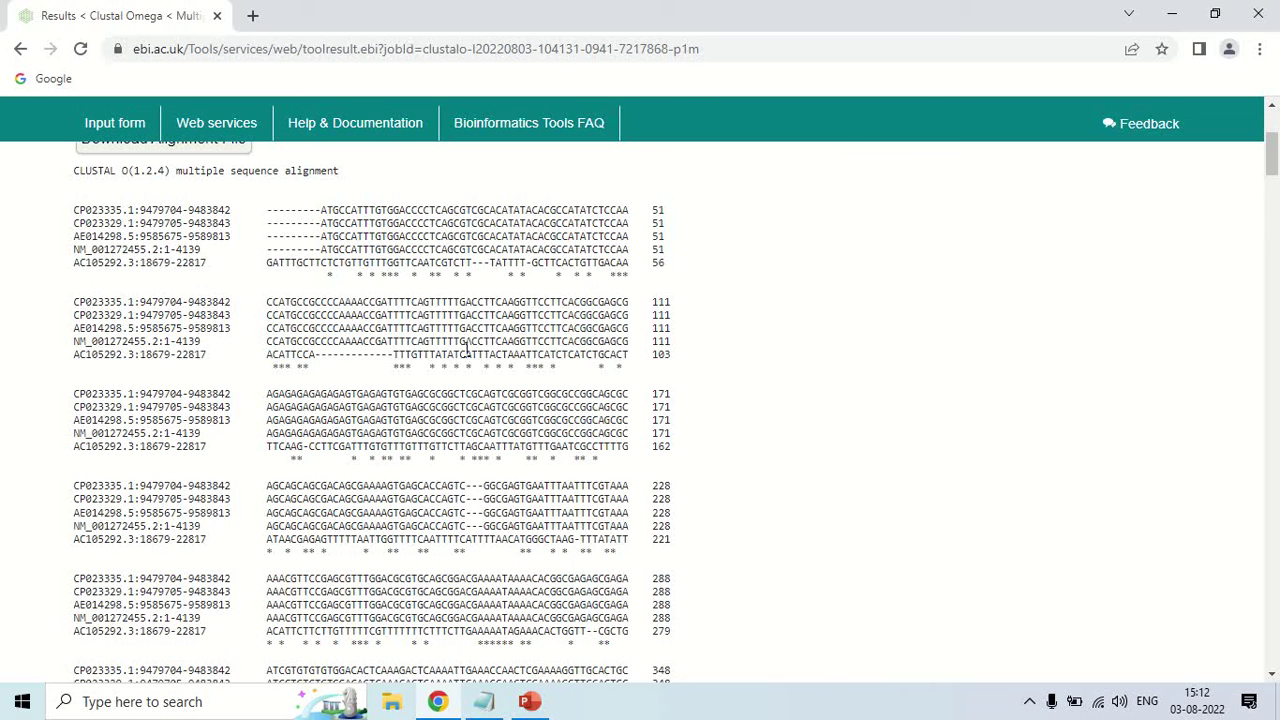
# Enlarge the results page and highlight the leading gap of the CP023335.1 row in the first alignment block
pyautogui.hotkey('ctrl', '+')
pyautogui.hotkey('ctrl', '+')
pyautogui.hotkey('ctrl', '+')
pyautogui.hotkey('ctrl', '+')
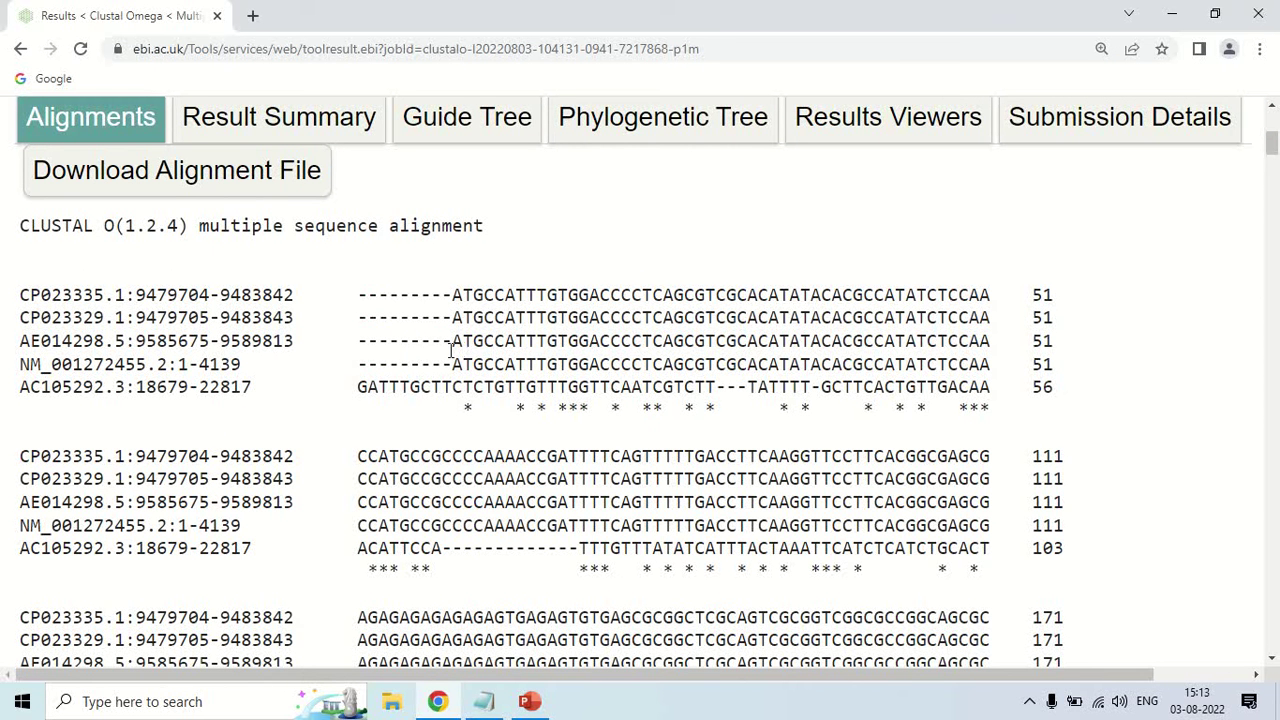
pyautogui.moveTo(358, 296); pyautogui.dragTo(451, 306)
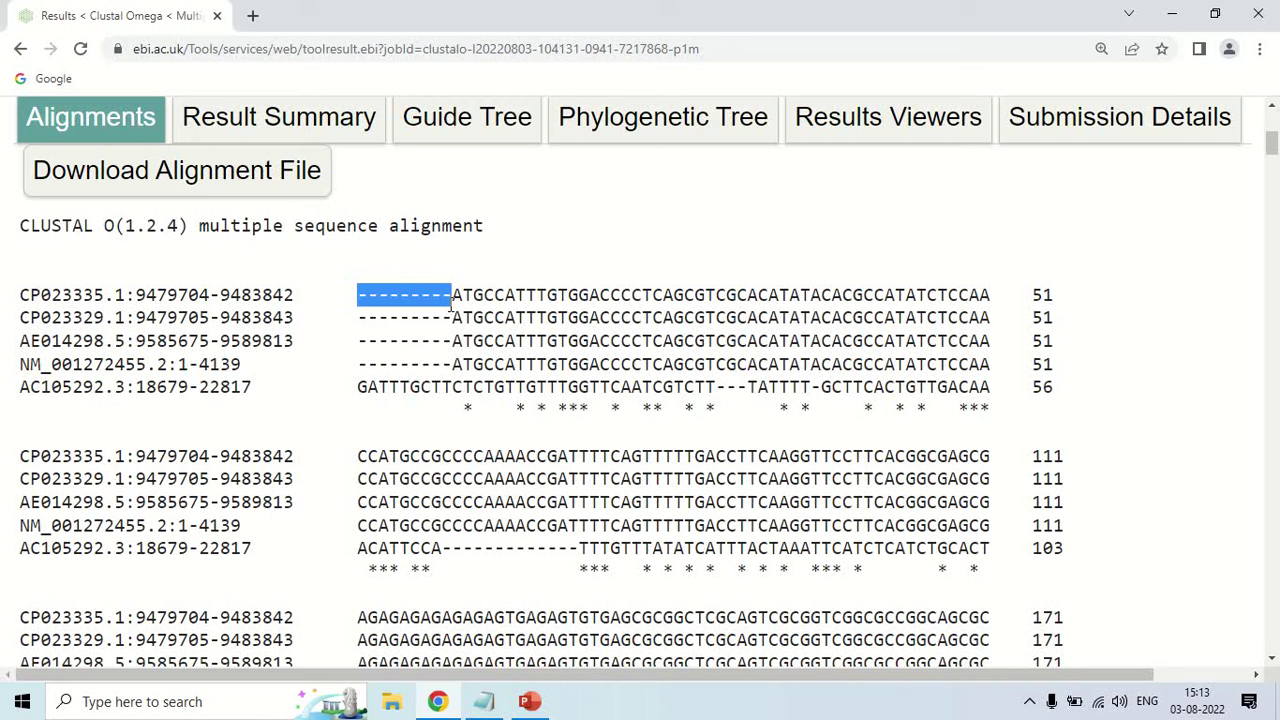
pyautogui.click(512, 274)
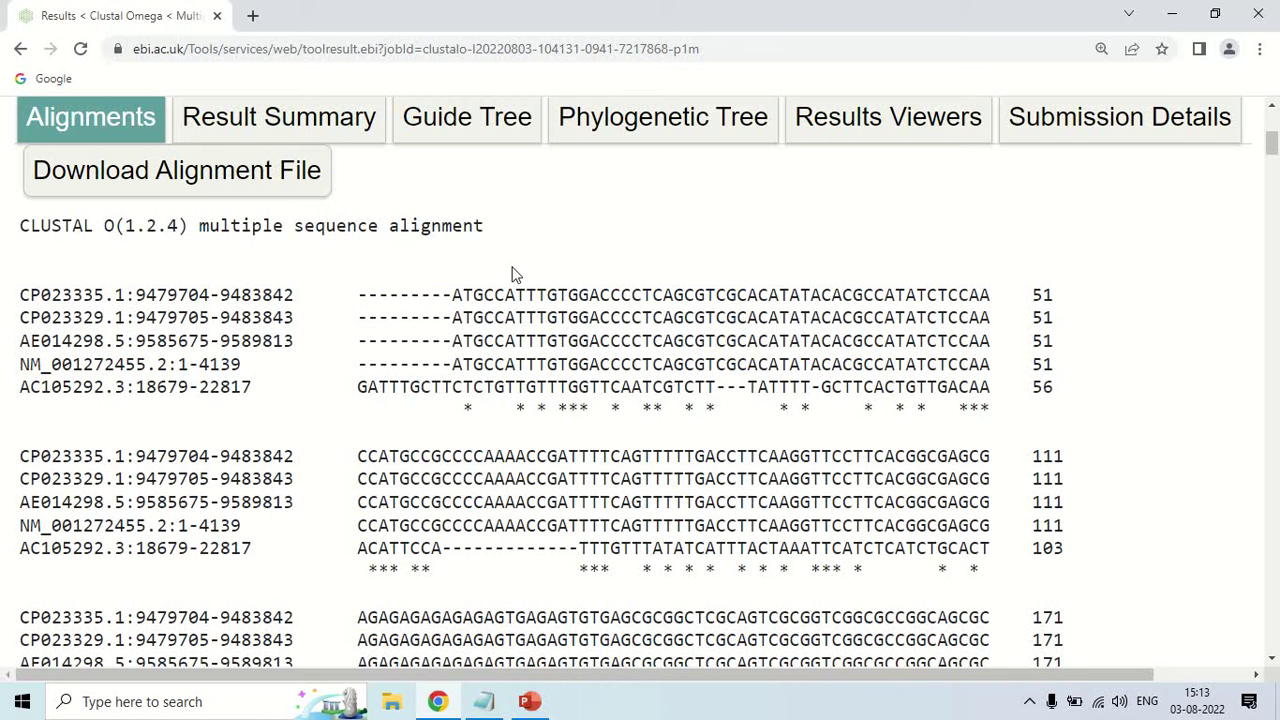
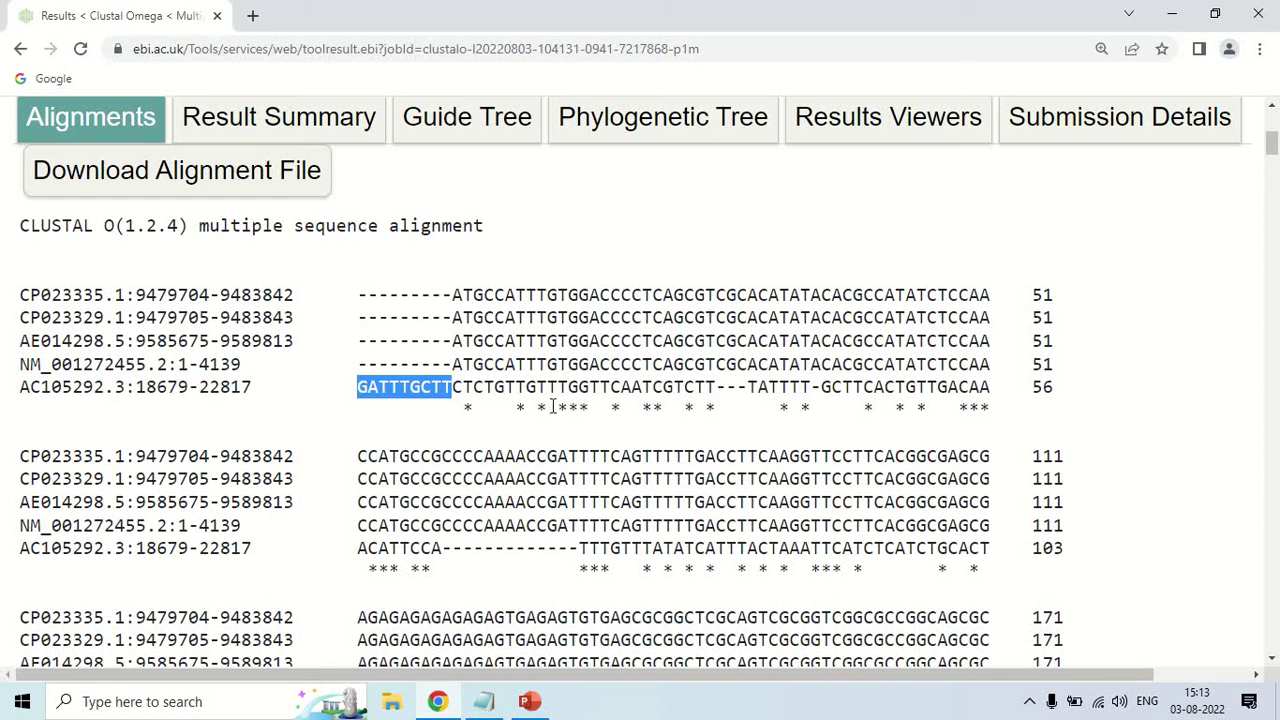
# Compare the asterisk-marked conserved columns with the unmarked columns across the five sequences in the first alignment block
pyautogui.moveTo(557, 407); pyautogui.dragTo(593, 407)
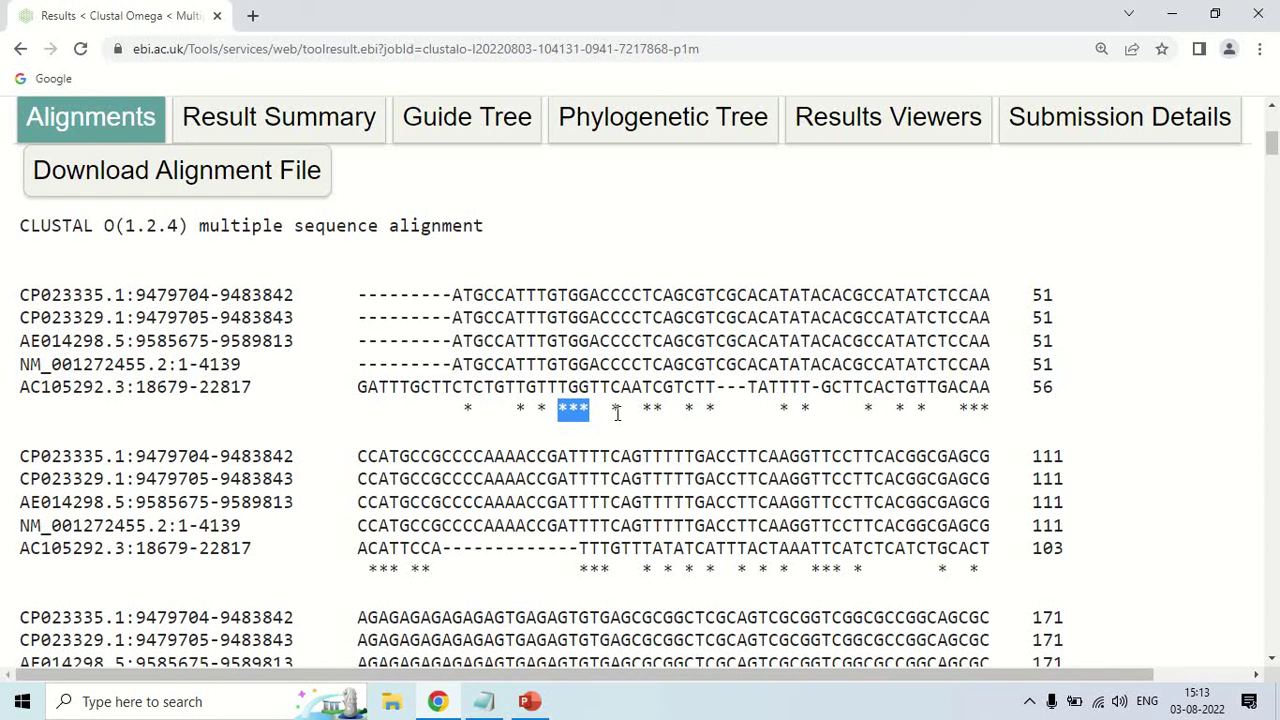
pyautogui.click(617, 413)
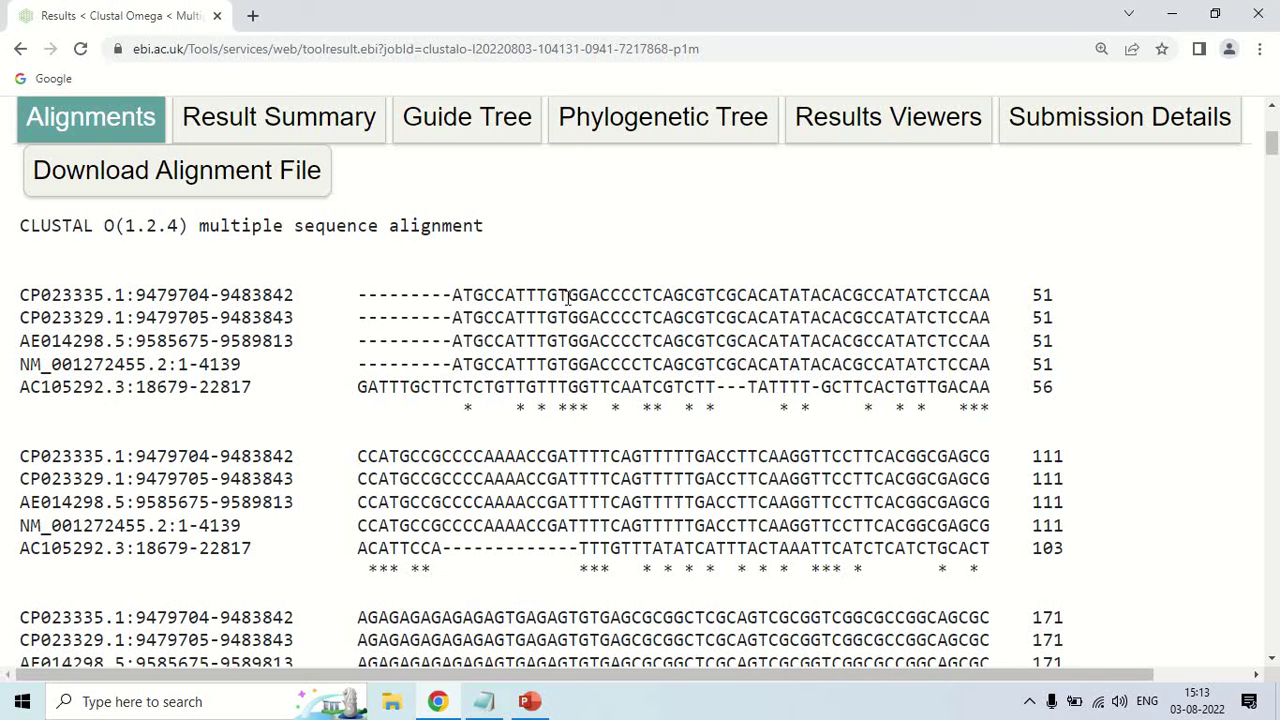
pyautogui.moveTo(557, 295); pyautogui.dragTo(556, 387)
pyautogui.click(565, 387)
pyautogui.moveTo(592, 408); pyautogui.dragTo(558, 408)
pyautogui.click(485, 390)
pyautogui.moveTo(485, 390); pyautogui.dragTo(514, 393)
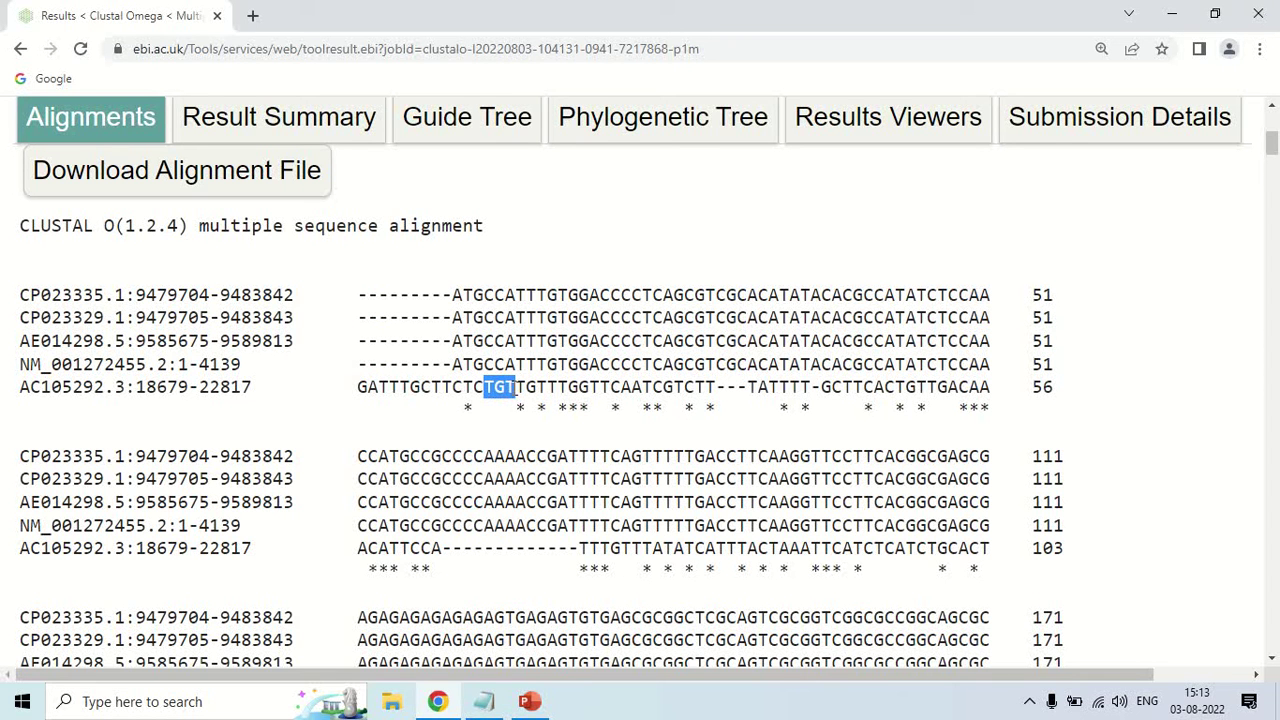
pyautogui.click(500, 397)
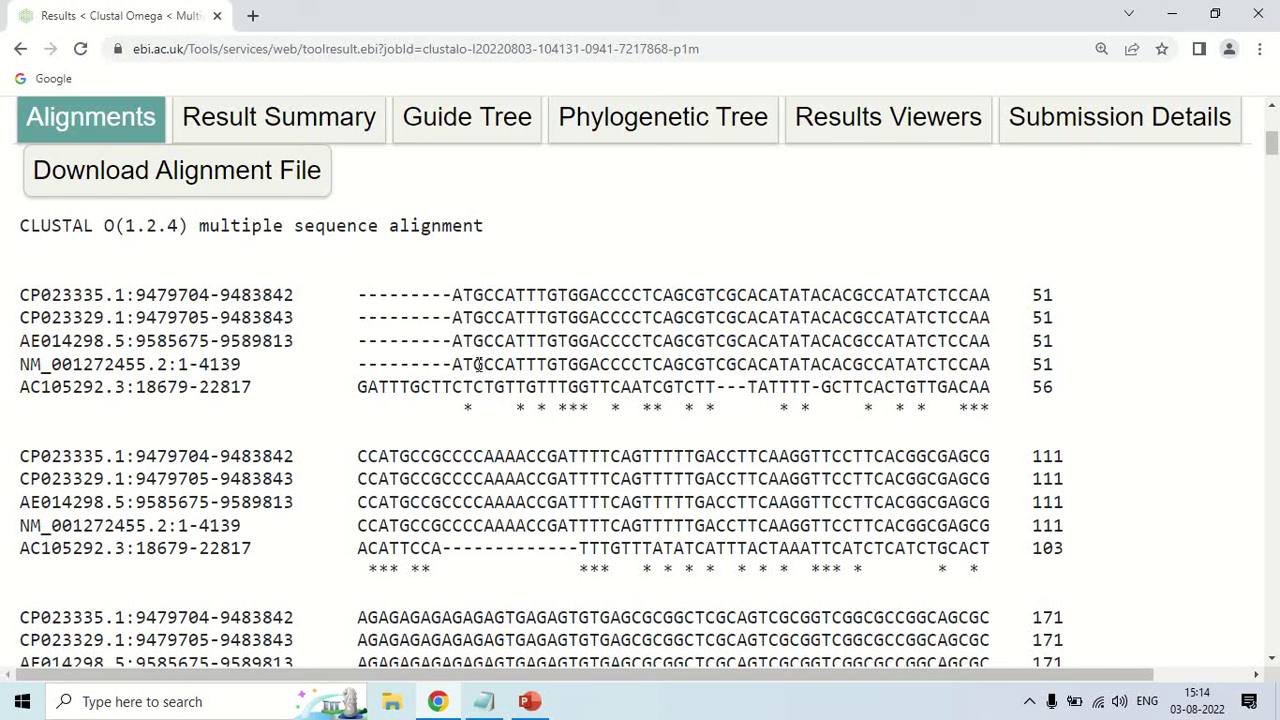
# Inspect an unmarked mismatch column in the first block and the character counts ending the CP023335.1 rows of the first two blocks
pyautogui.moveTo(485, 387); pyautogui.dragTo(474, 387)
pyautogui.moveTo(476, 408); pyautogui.dragTo(499, 408)
pyautogui.click(998, 292)
pyautogui.doubleClick(1043, 293)
pyautogui.doubleClick(1045, 456)
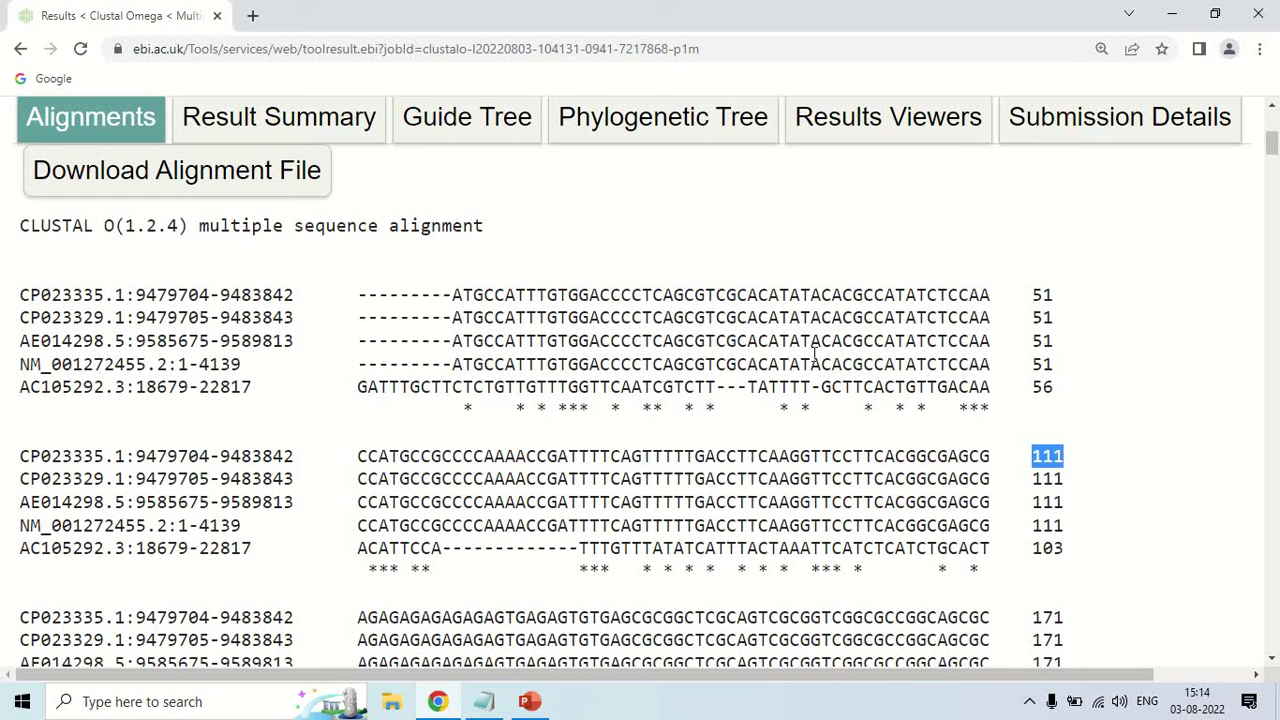
# Highlight the long gap in the AC105292.3 row of the second block and examine the gaps in the blocks that follow
pyautogui.scroll(-2, 815, 352)
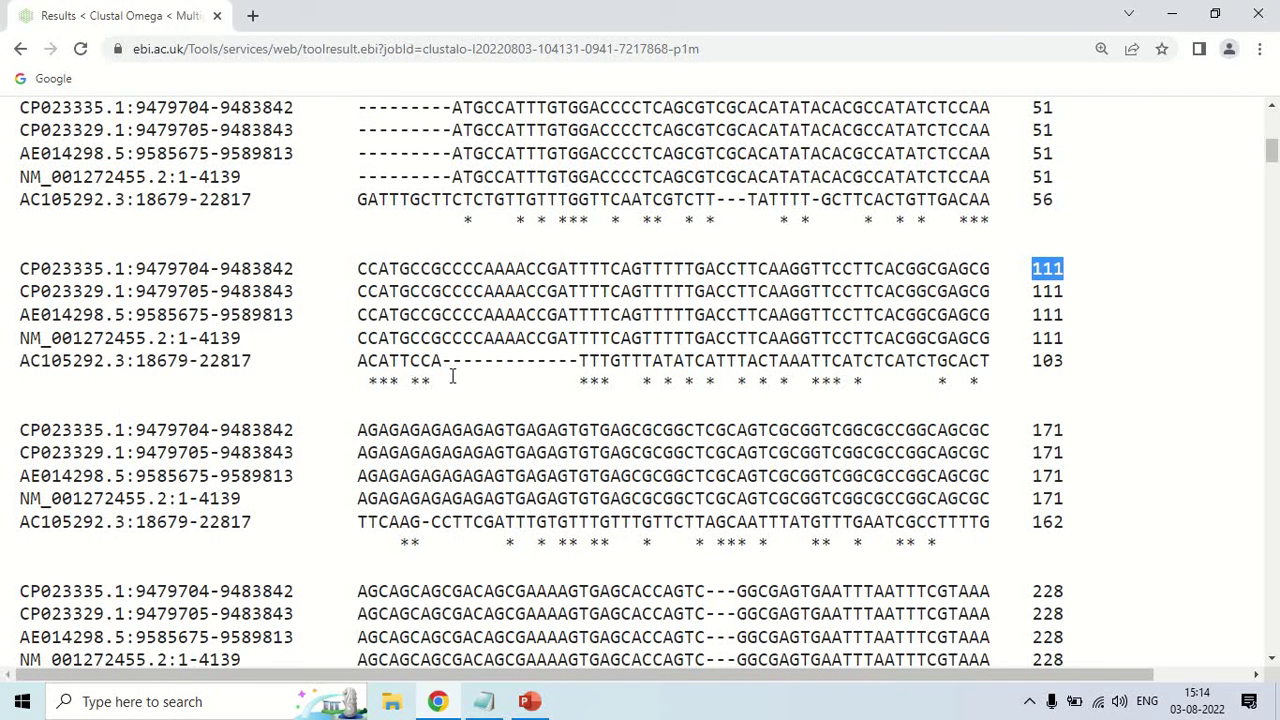
pyautogui.moveTo(442, 360); pyautogui.dragTo(573, 366)
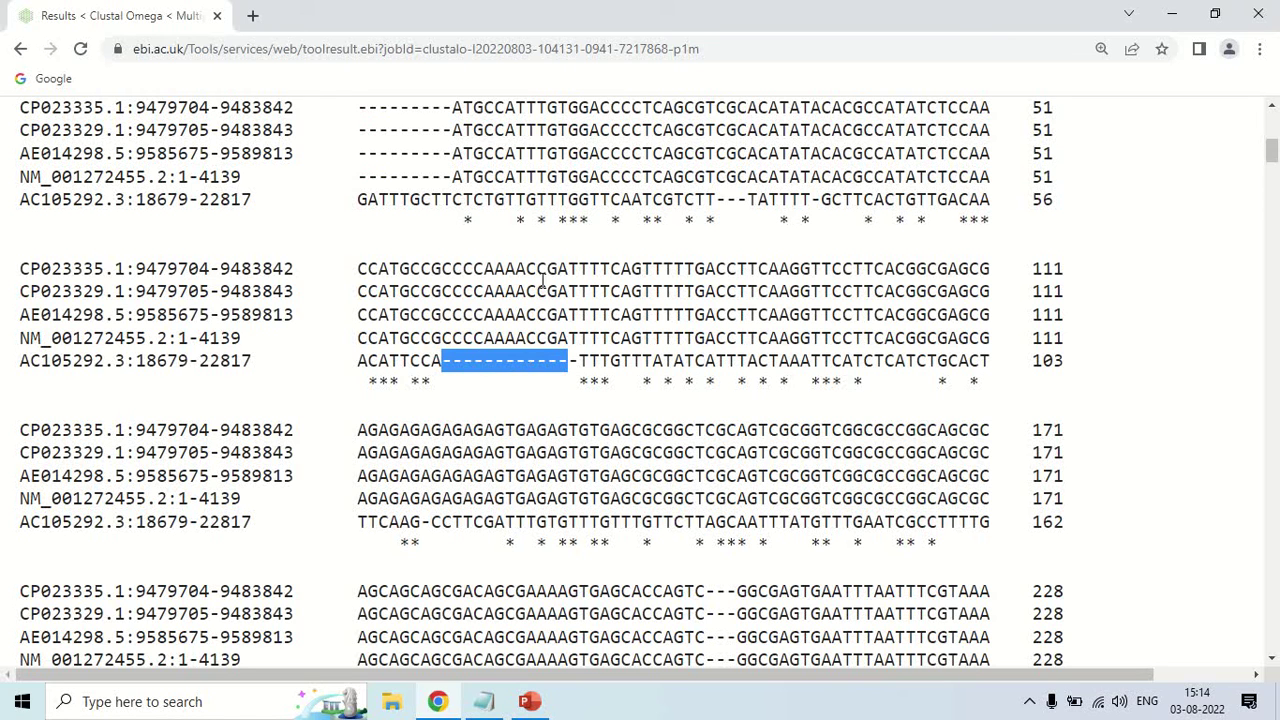
pyautogui.scroll(-2, 605, 308)
pyautogui.scroll(-6, 604, 305)
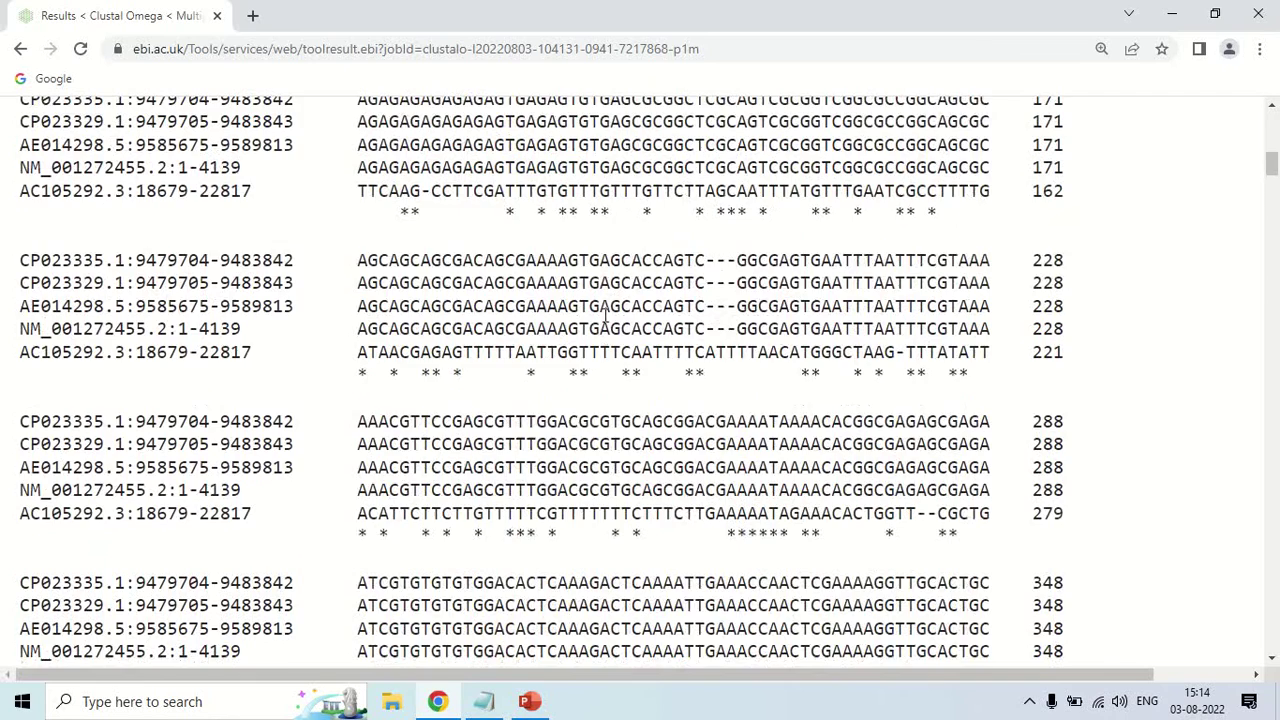
pyautogui.scroll(-6, 604, 316)
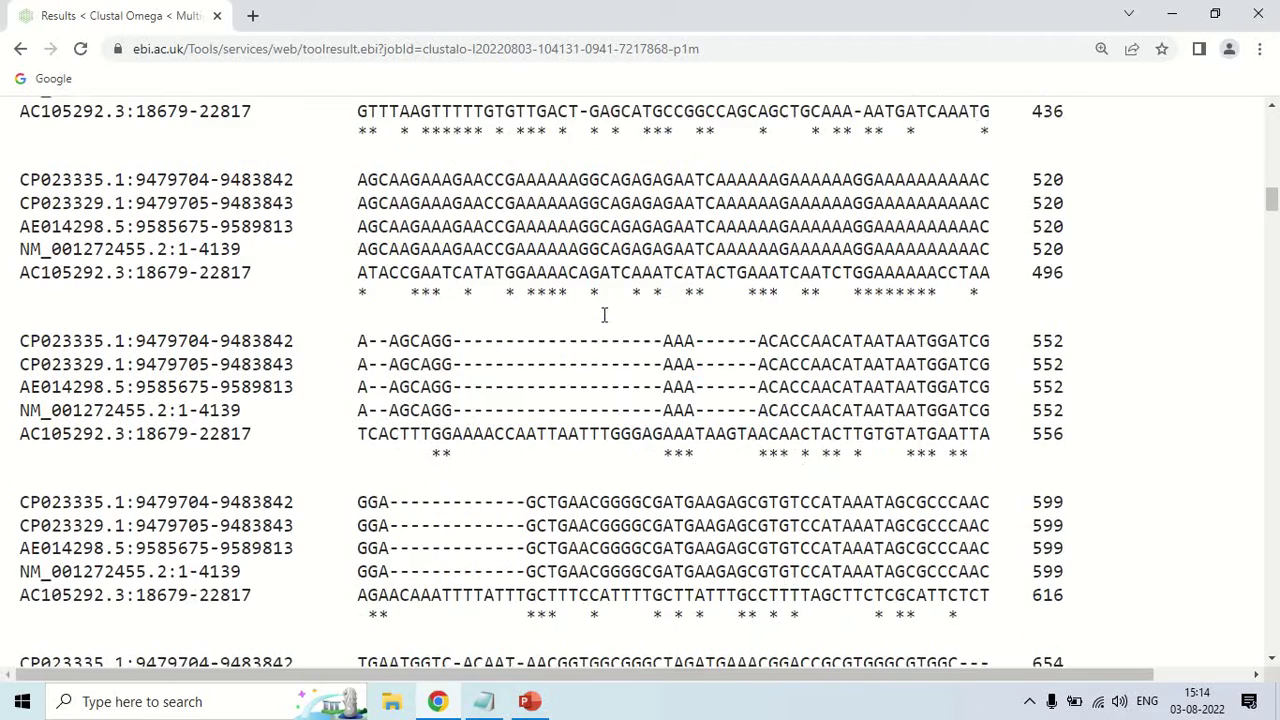
pyautogui.scroll(-4, 604, 318)
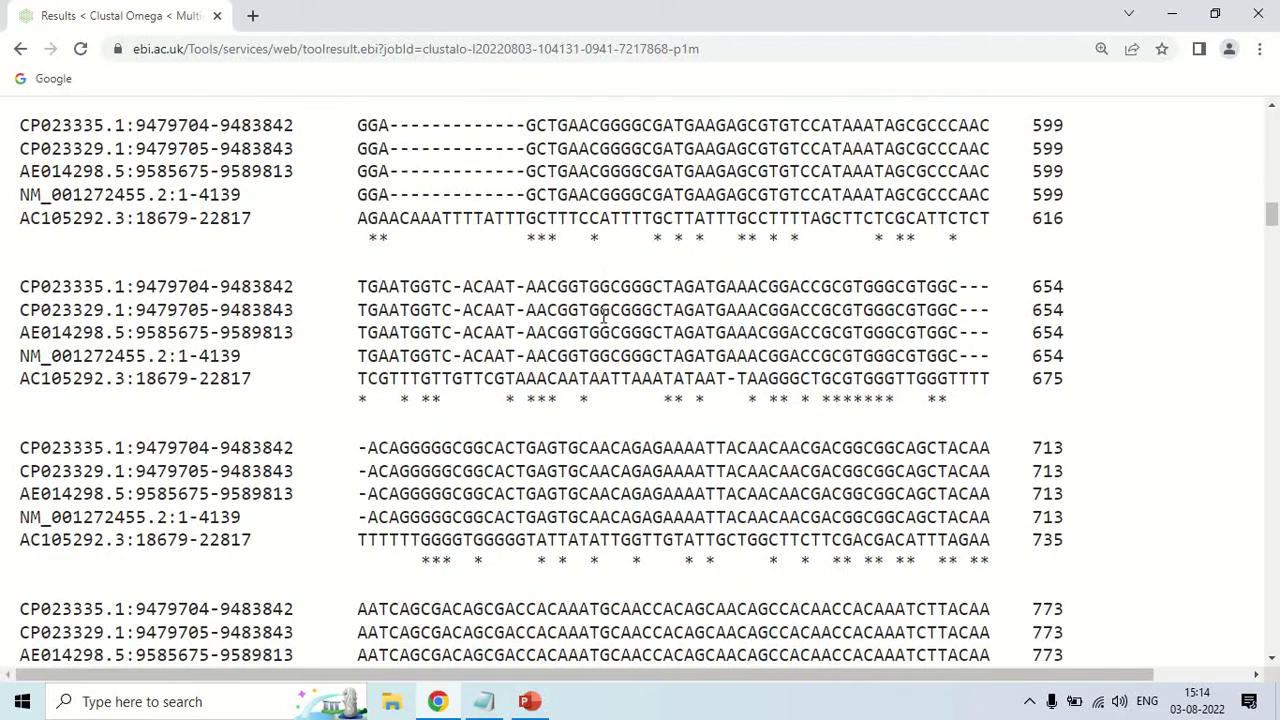
# Examine the gaps and conserved columns of further alignment blocks with the page magnified up to 300%
pyautogui.hotkey('ctrl', '+')
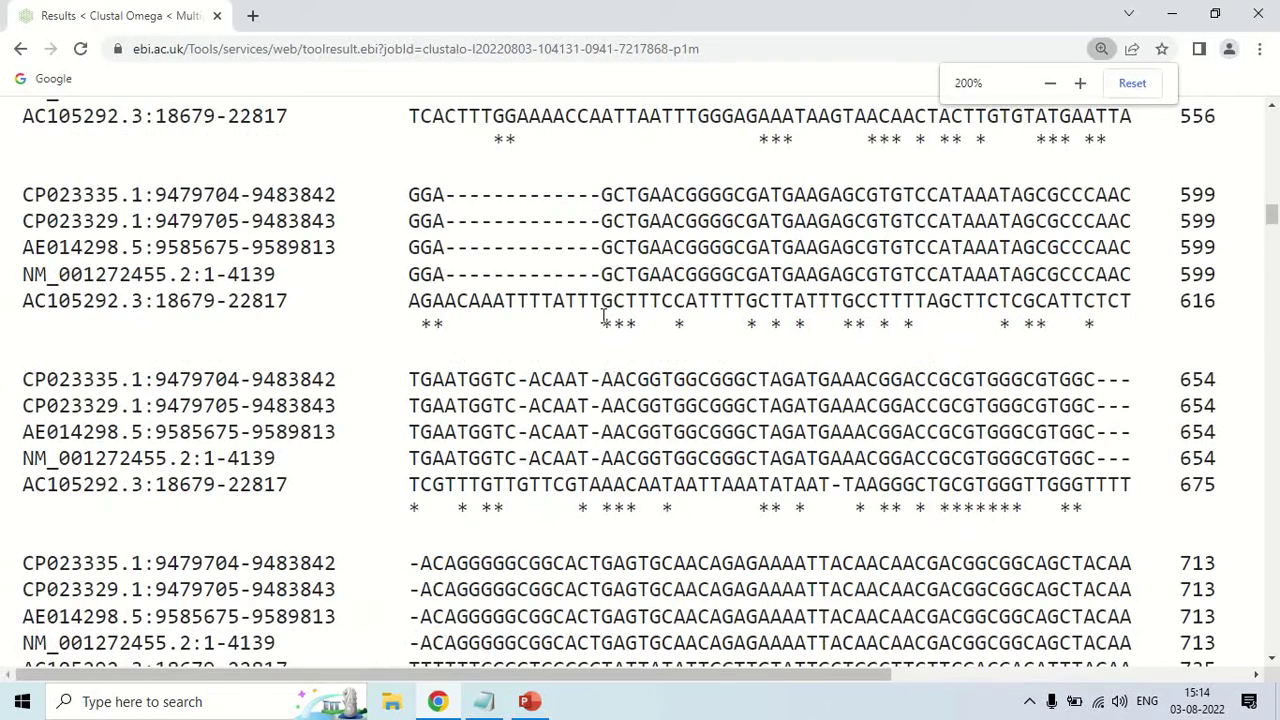
pyautogui.scroll(-1, 604, 316)
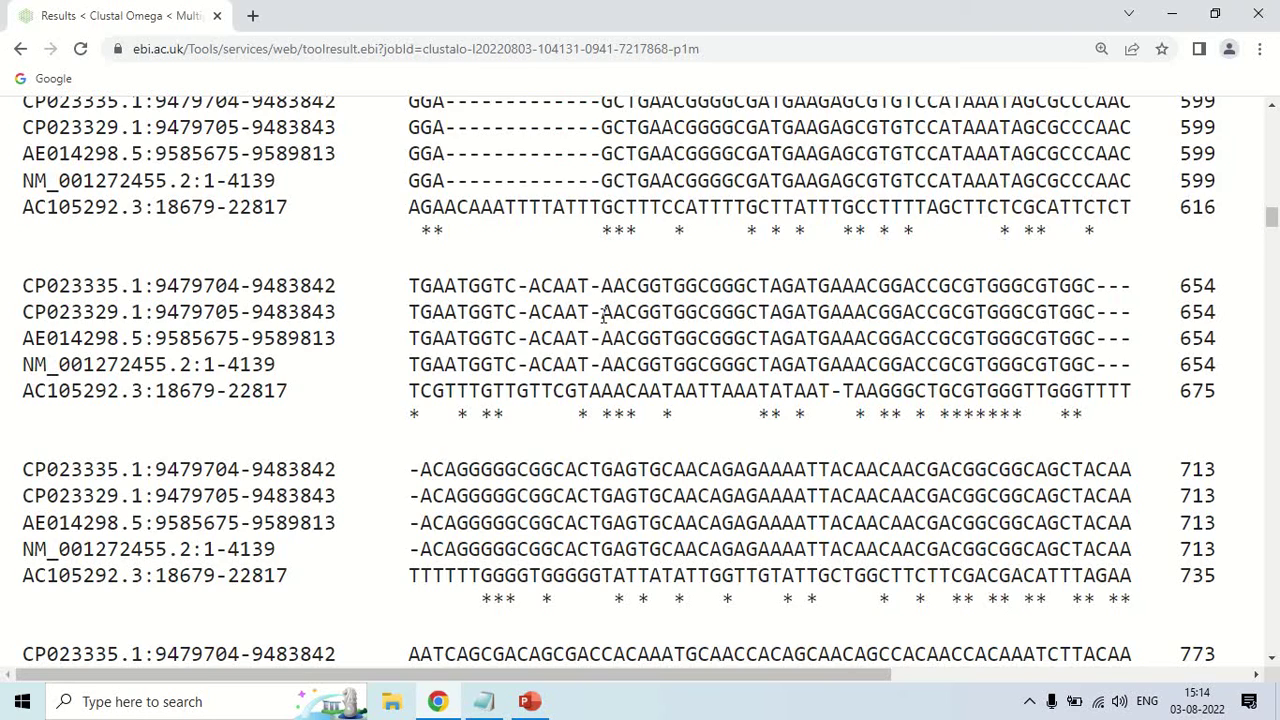
pyautogui.scroll(-3, 604, 316)
pyautogui.scroll(-4, 604, 316)
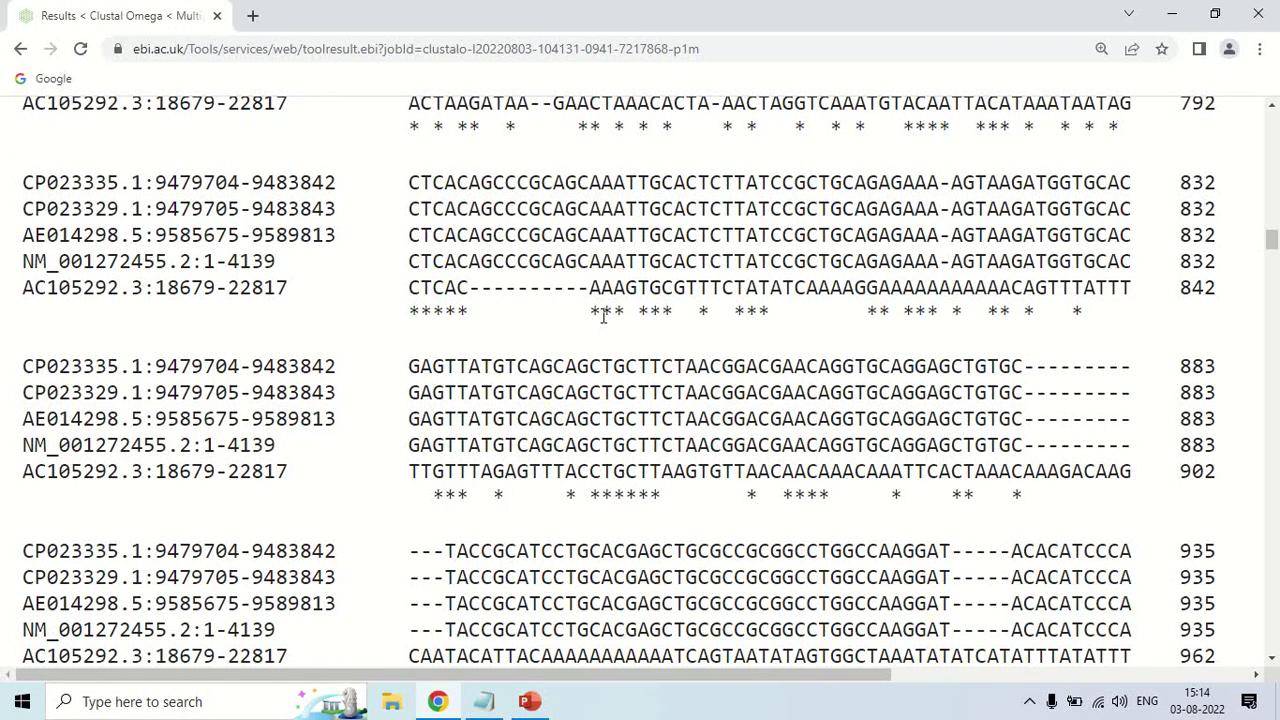
pyautogui.scroll(-6, 604, 316)
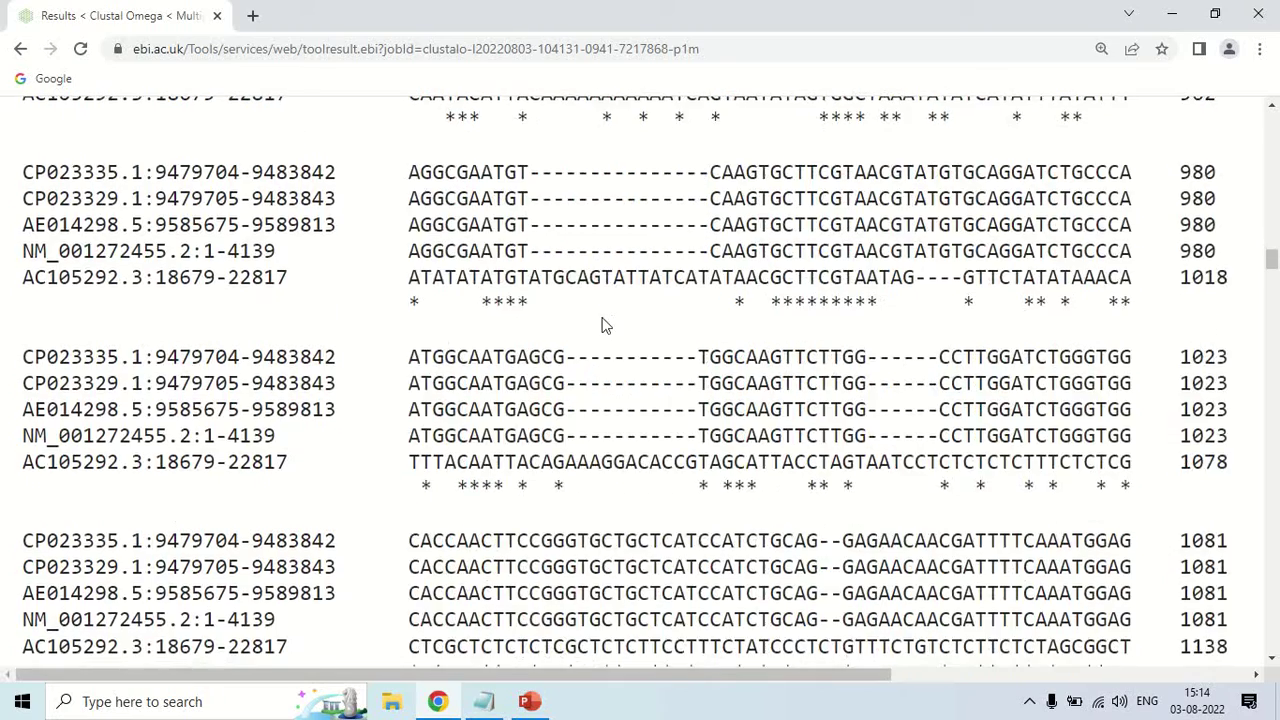
pyautogui.scroll(2, 604, 316)
pyautogui.scroll(2, 604, 316)
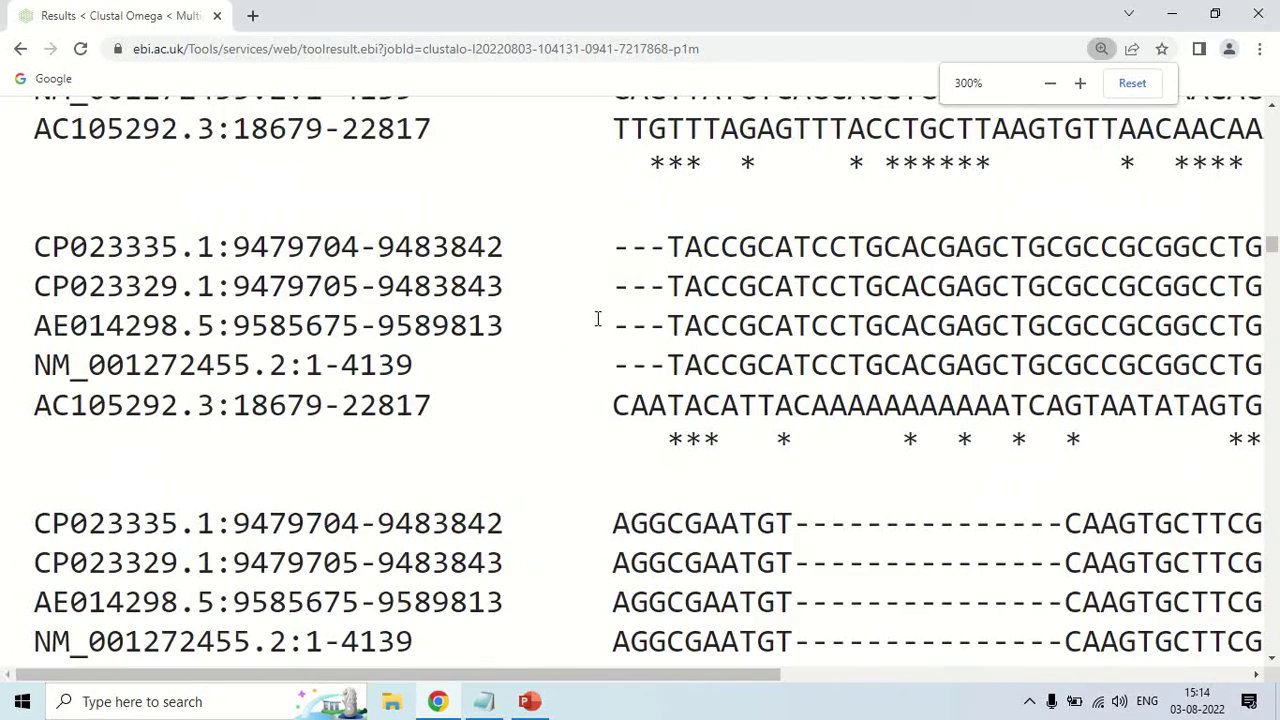
pyautogui.moveTo(707, 683); pyautogui.dragTo(866, 686)
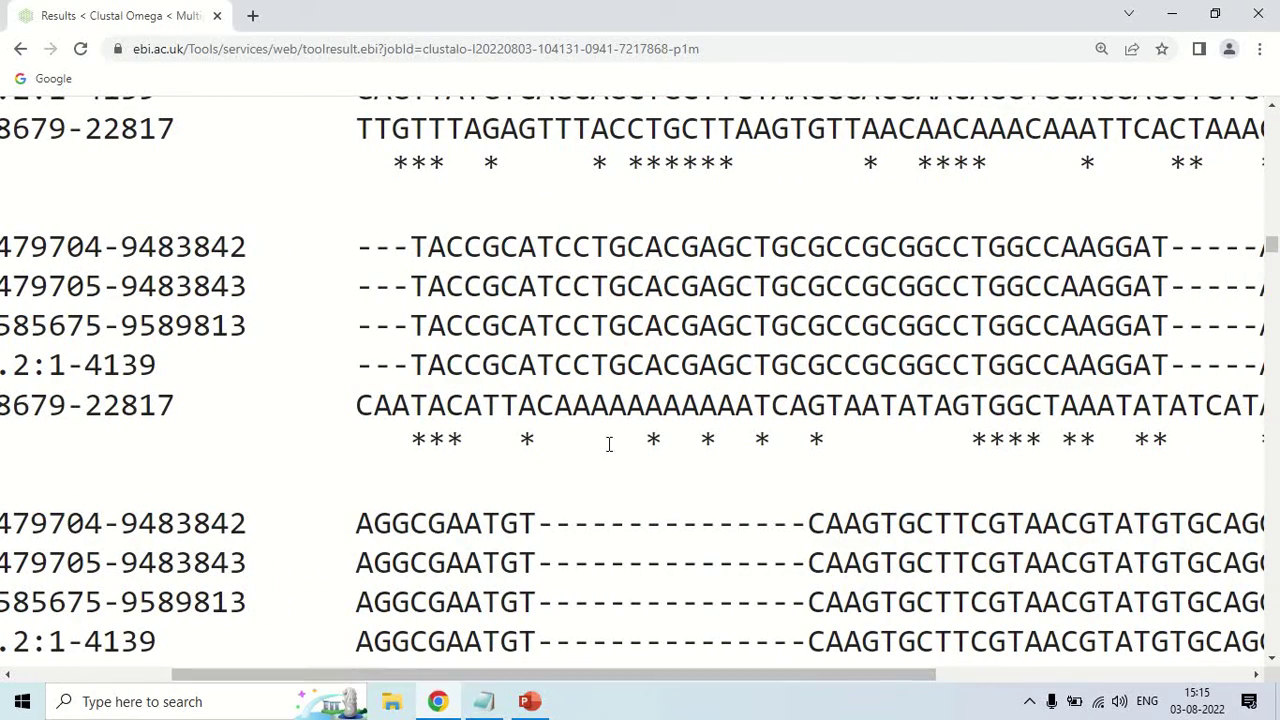
# Restore the page zoom to 100% and return to the top of the alignment results
pyautogui.hotkey('ctrl', '-')
pyautogui.hotkey('ctrl', '-')
pyautogui.hotkey('ctrl', '-')
pyautogui.hotkey('ctrl', '-')
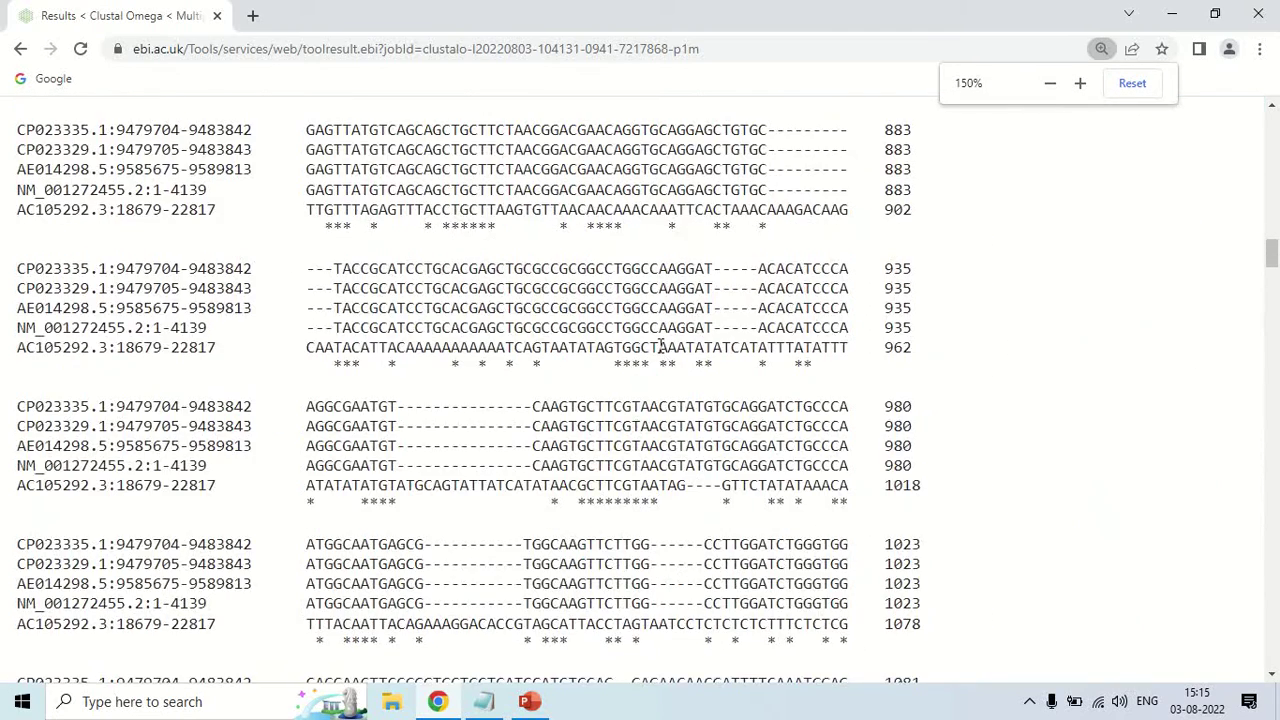
pyautogui.hotkey('ctrl', '-')
pyautogui.hotkey('ctrl', '-')
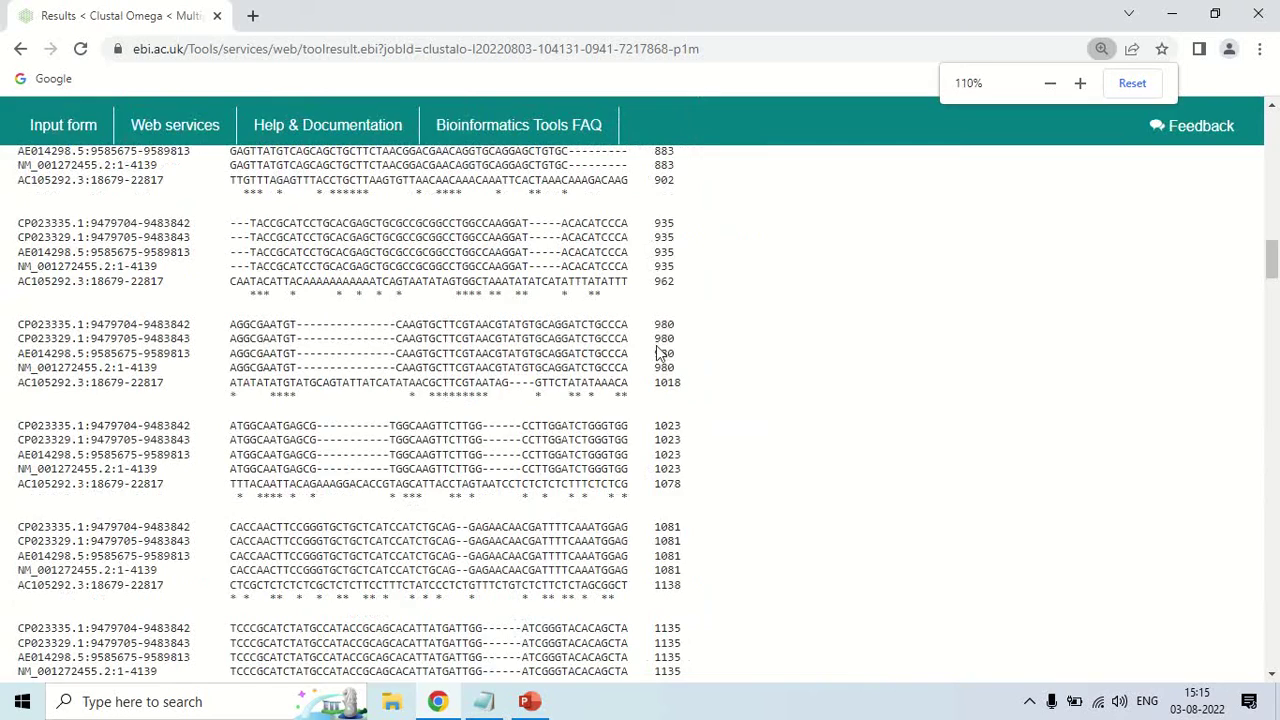
pyautogui.hotkey('ctrl', '-')
pyautogui.hotkey('ctrl', '-')
pyautogui.scroll(15, 587, 385)
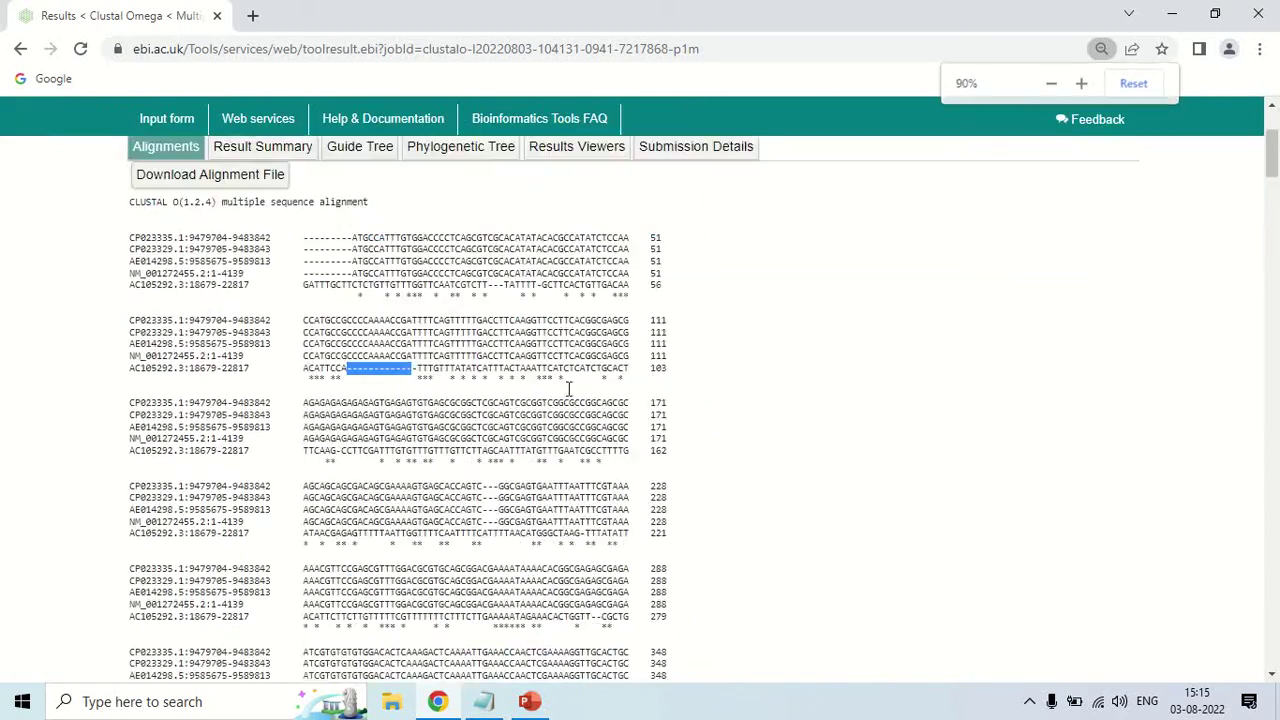
pyautogui.hotkey('ctrl', '+')
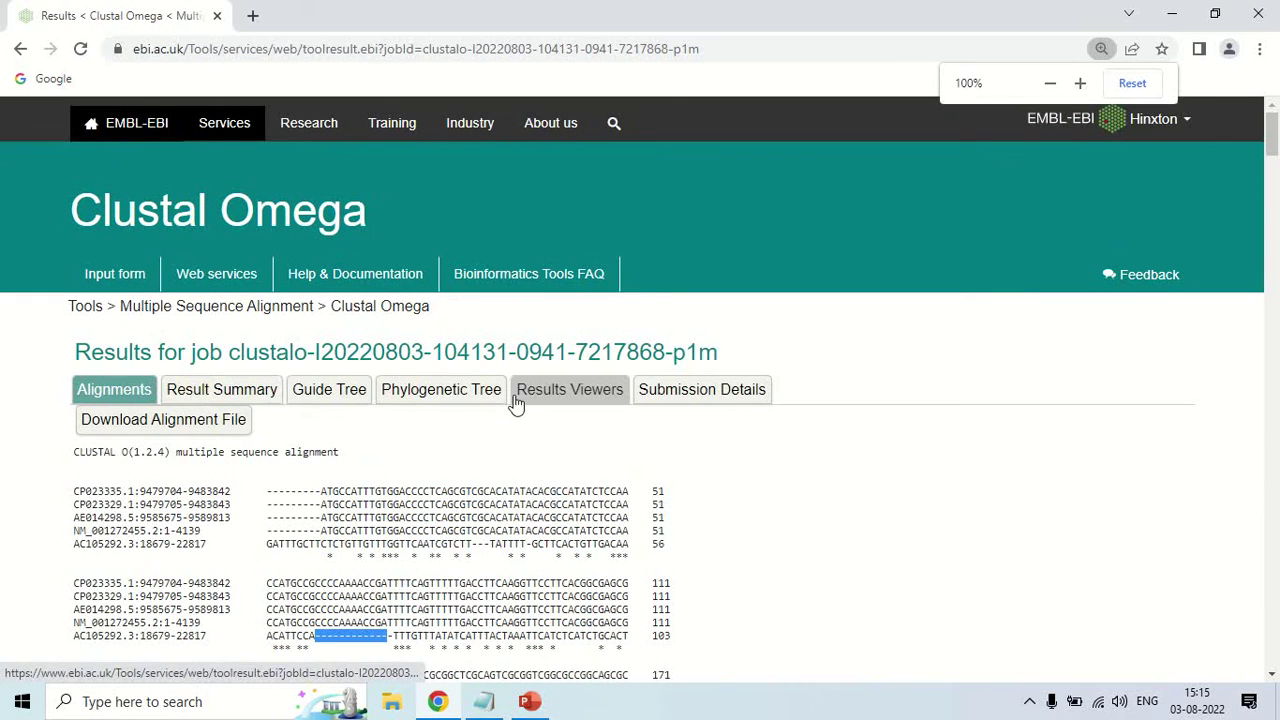
# Open the job's result summary and view its list of result files
pyautogui.click(205, 398)
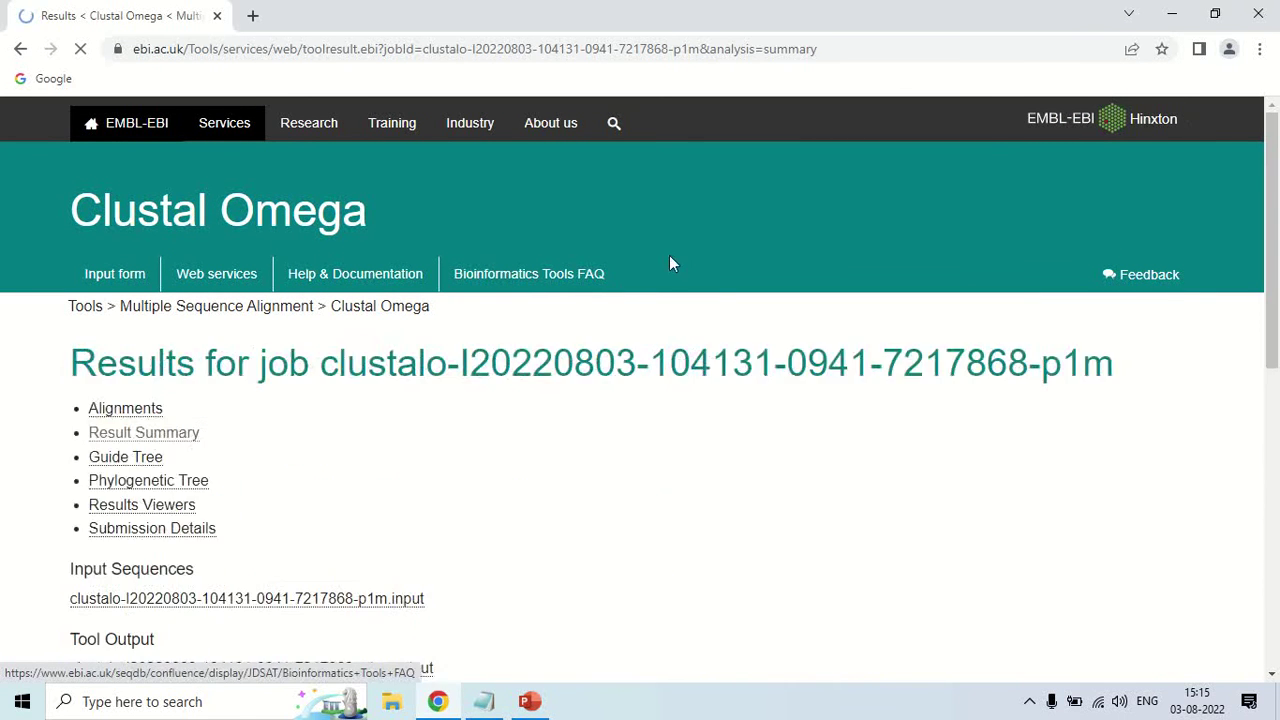
pyautogui.scroll(-1, 784, 330)
pyautogui.scroll(-1, 784, 330)
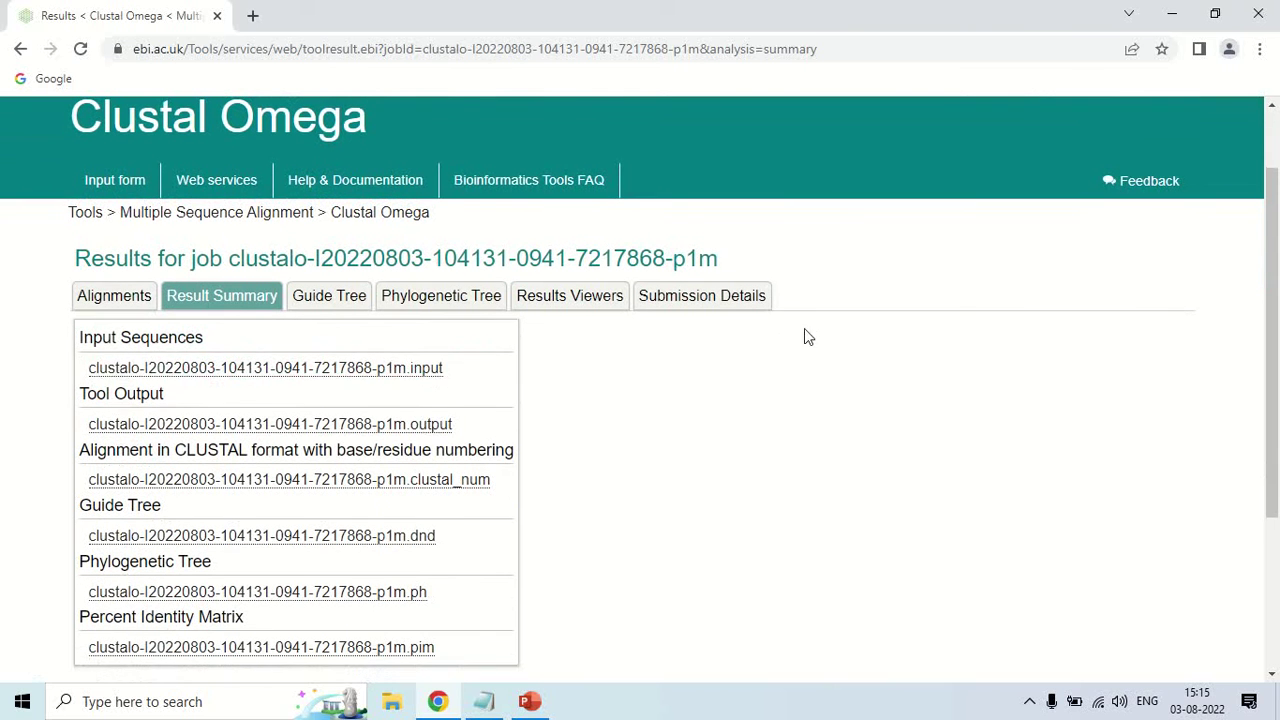
# View the job's input sequences file, check it against the Sequence file in Notepad, and return to the result summary in Chrome
pyautogui.click(325, 369)
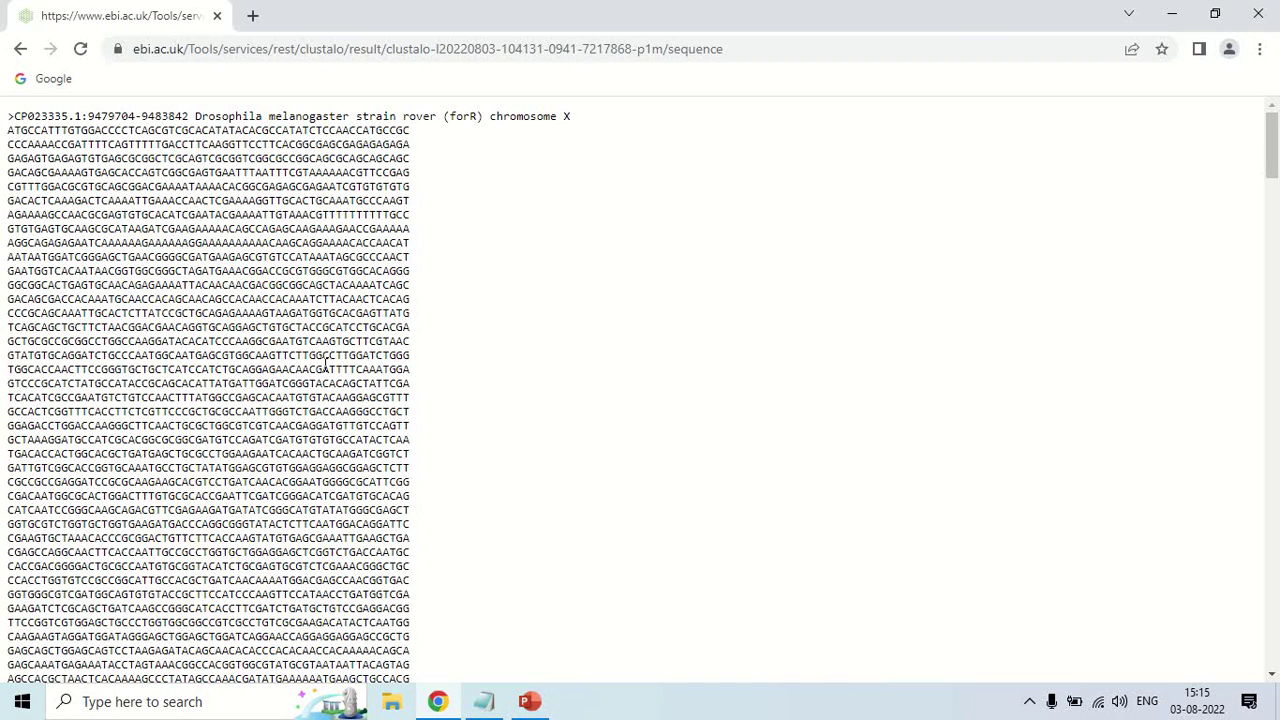
pyautogui.scroll(-10, 325, 369)
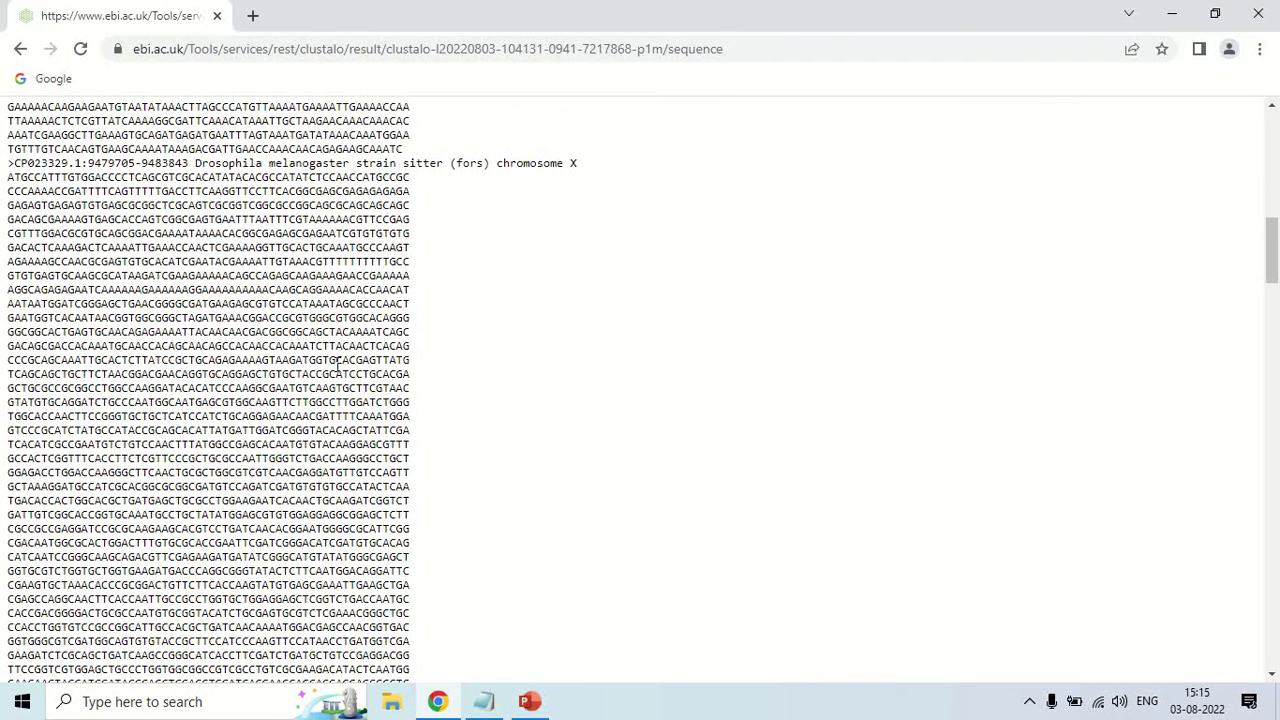
pyautogui.click(483, 702)
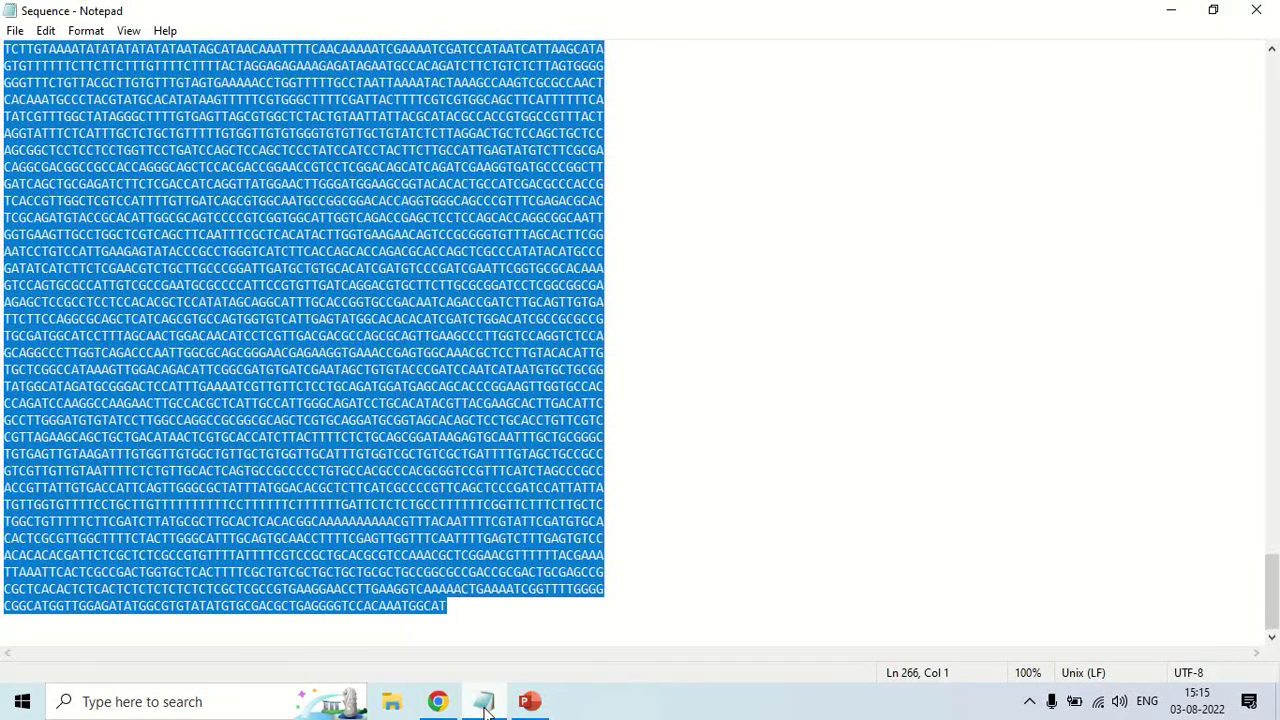
pyautogui.click(485, 704)
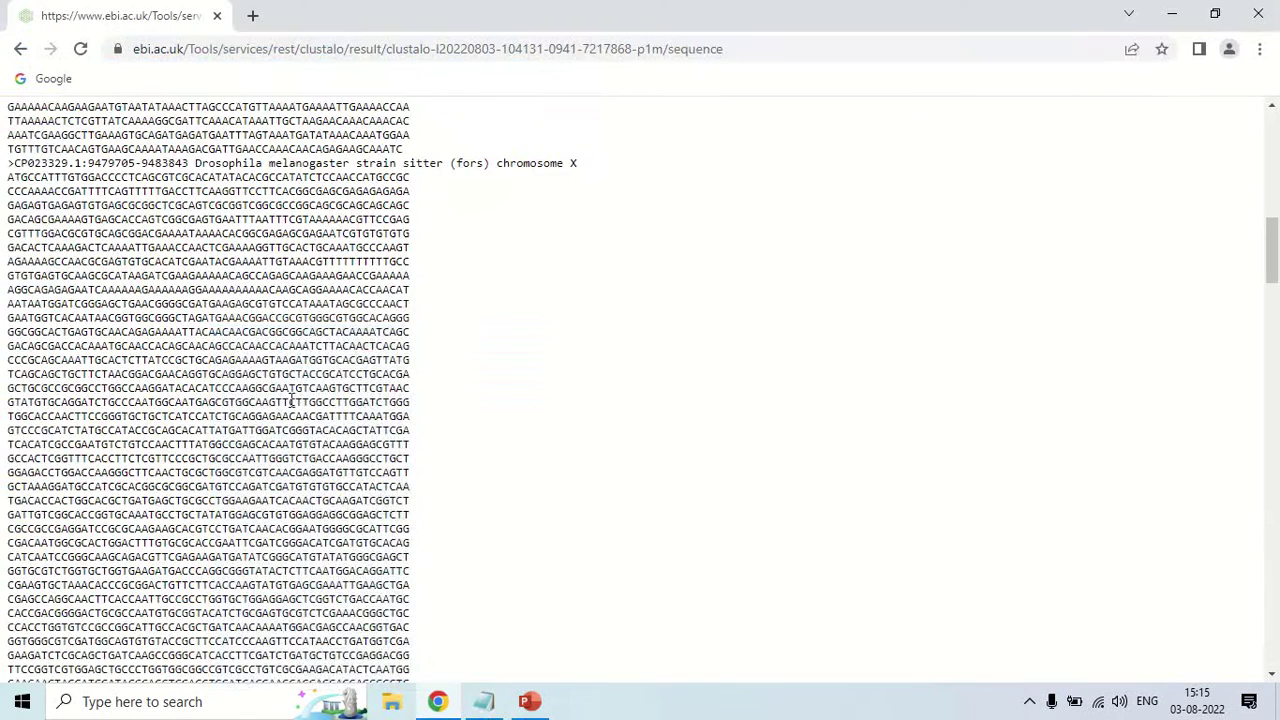
pyautogui.scroll(10, 250, 400)
pyautogui.click(21, 50)
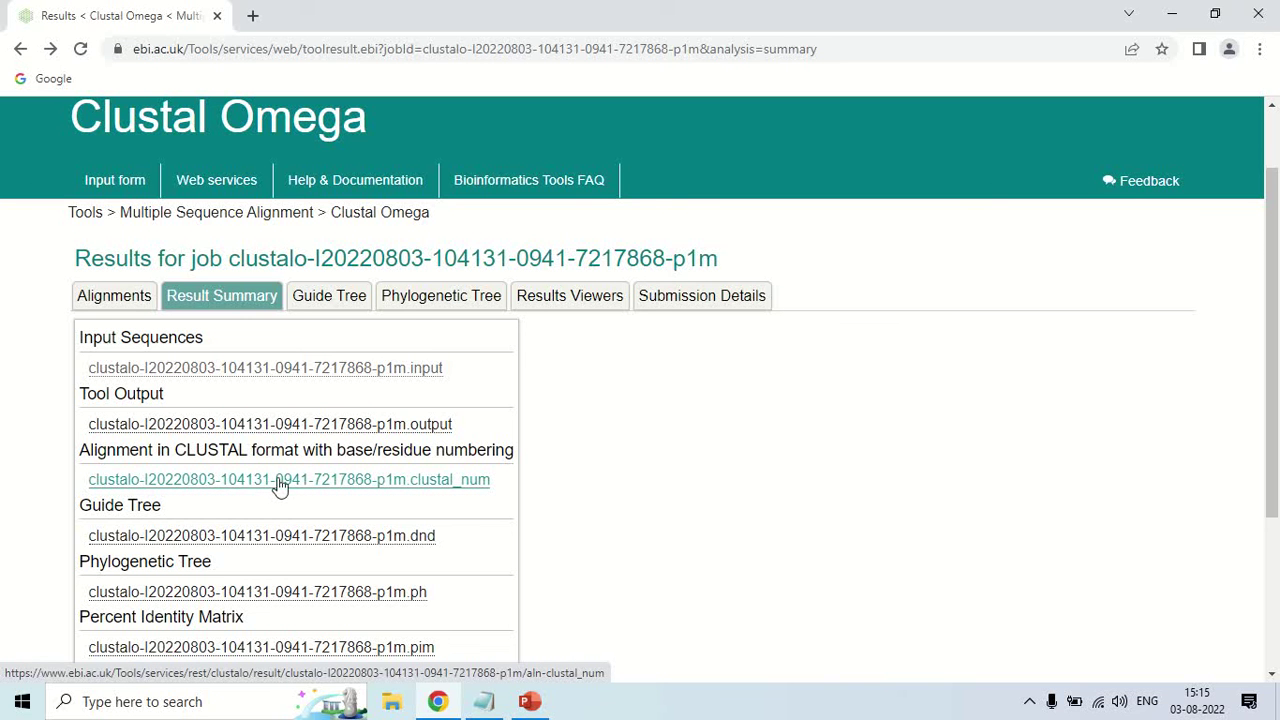
# View the job's alignment file in CLUSTAL format with base/residue numbering and return to the result summary
pyautogui.scroll(-1, 280, 485)
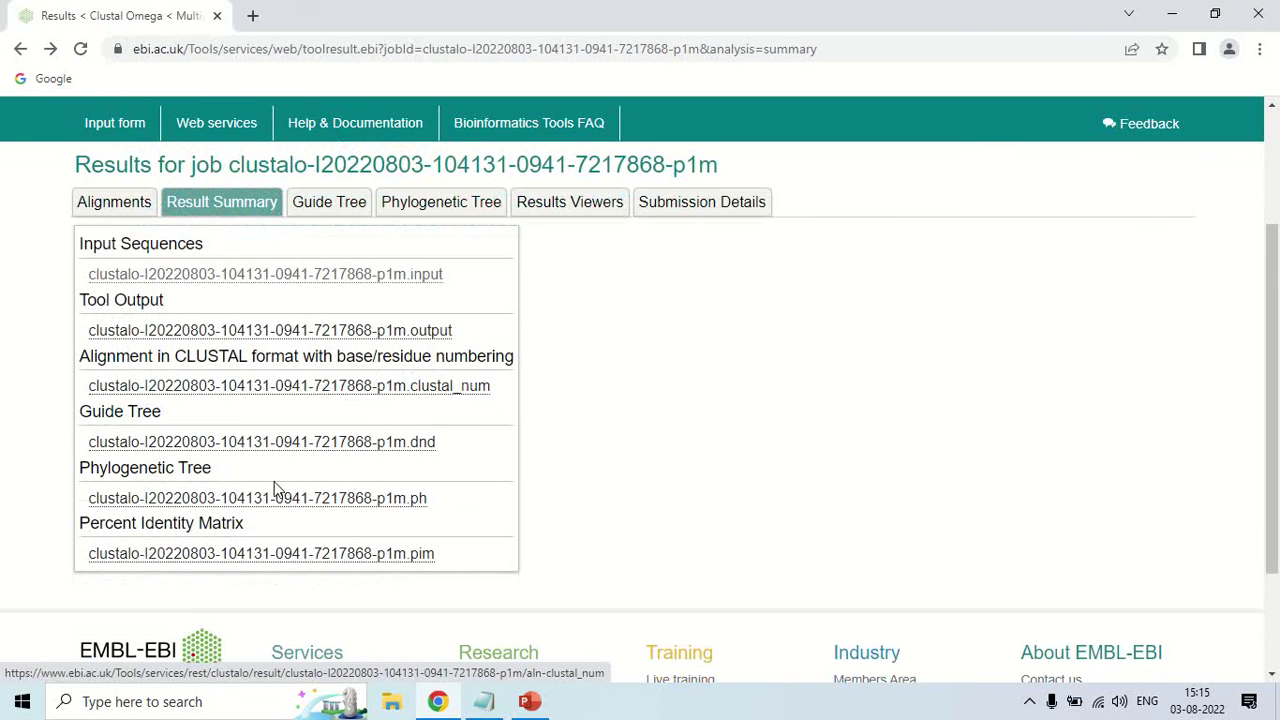
pyautogui.click(336, 390)
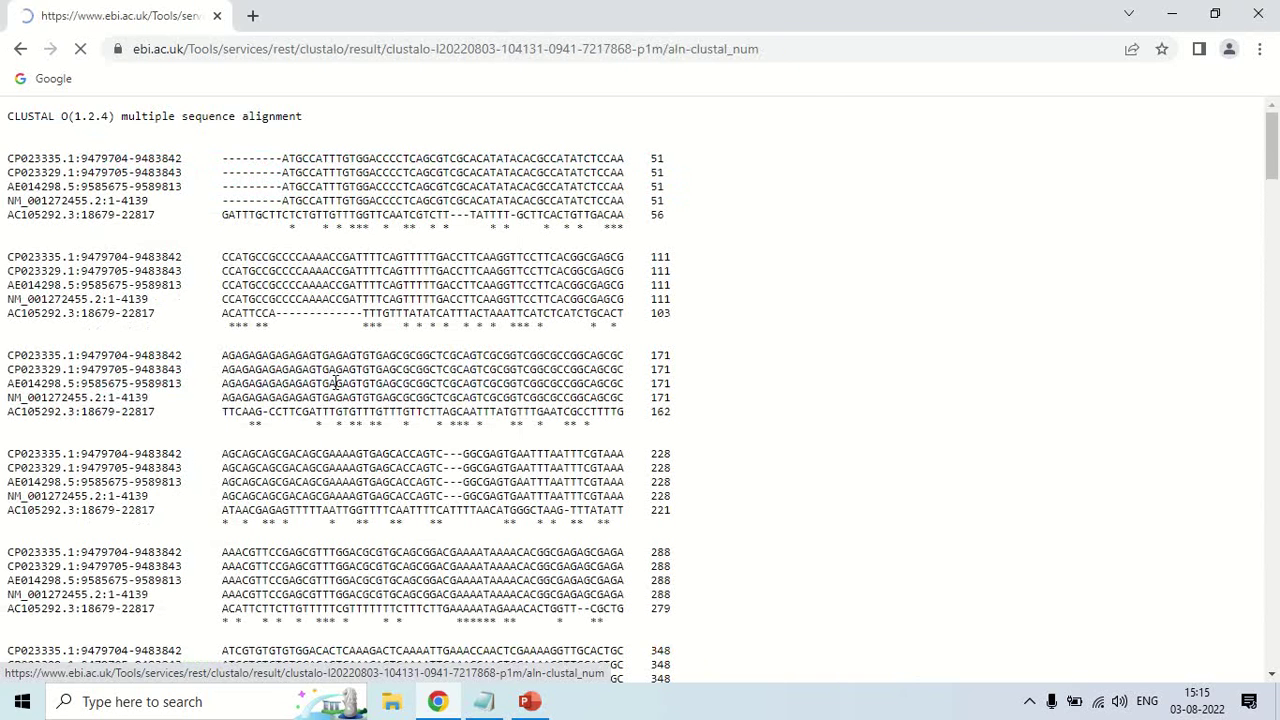
pyautogui.click(20, 49)
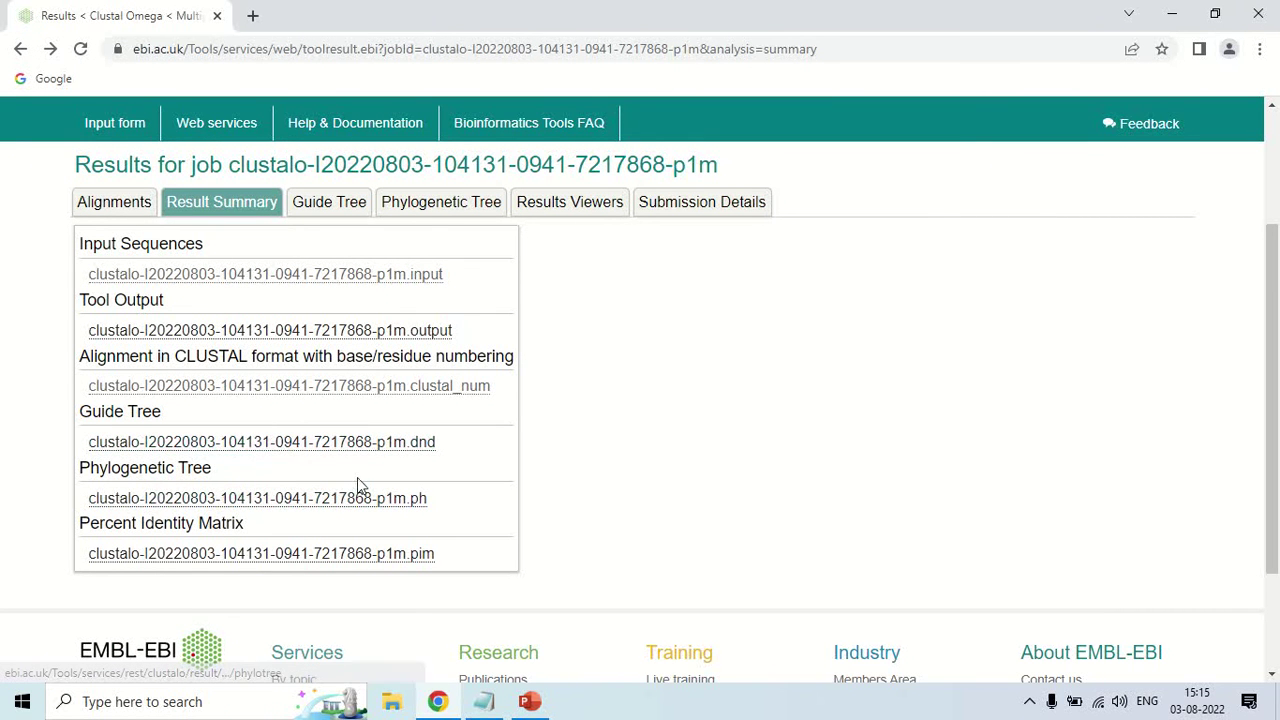
# Open the job's phylogenetic tree and examine its cladogram and tree data, highlighting the CP023329 label in the cladogram
pyautogui.scroll(3, 626, 464)
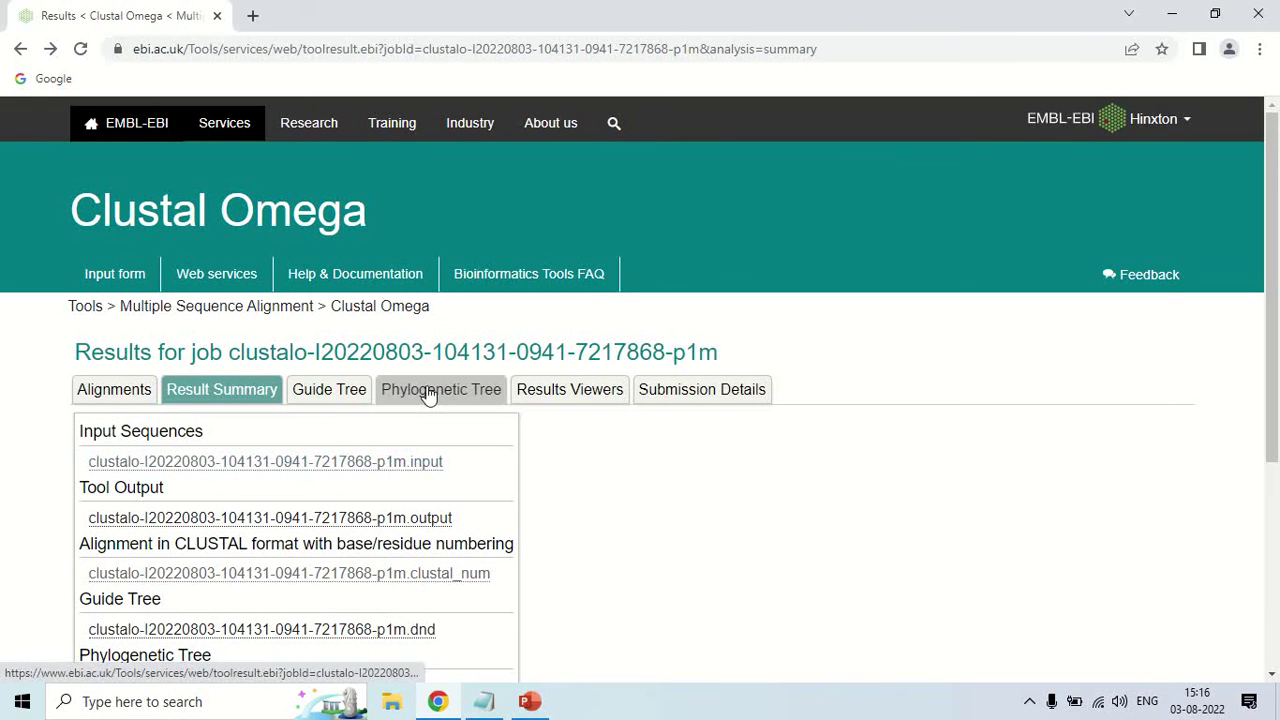
pyautogui.scroll(-1, 318, 540)
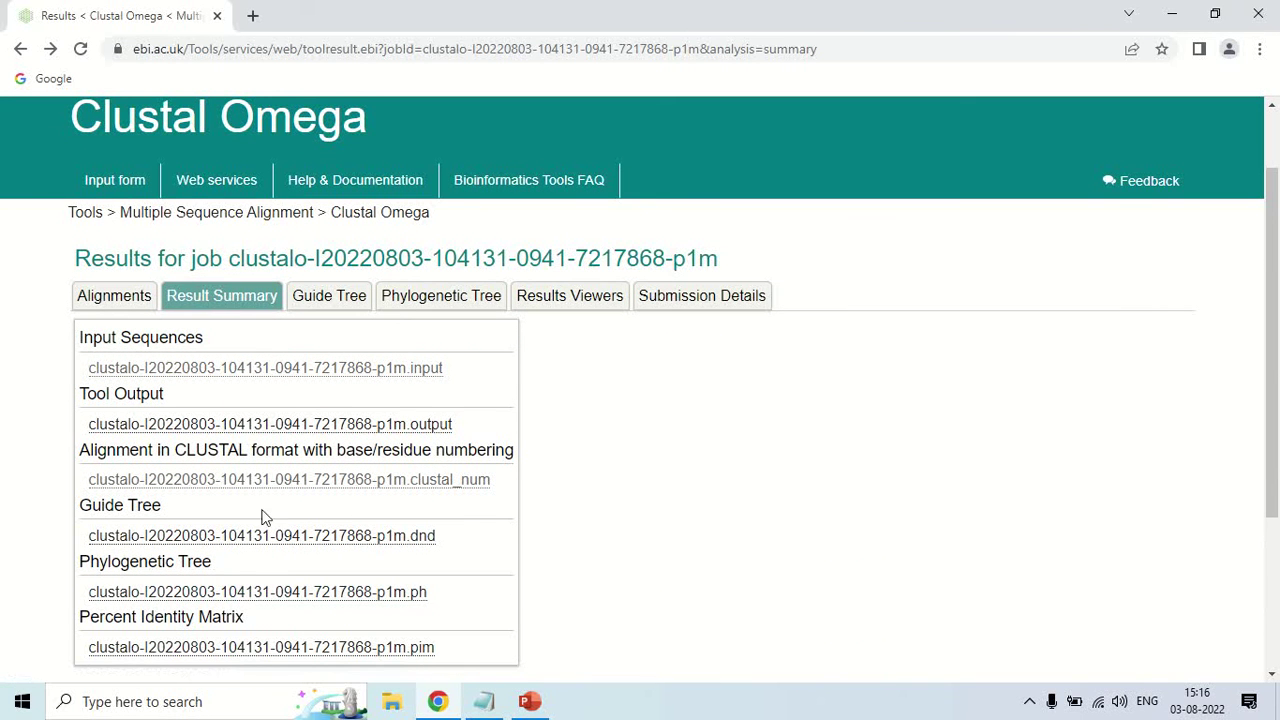
pyautogui.click(459, 300)
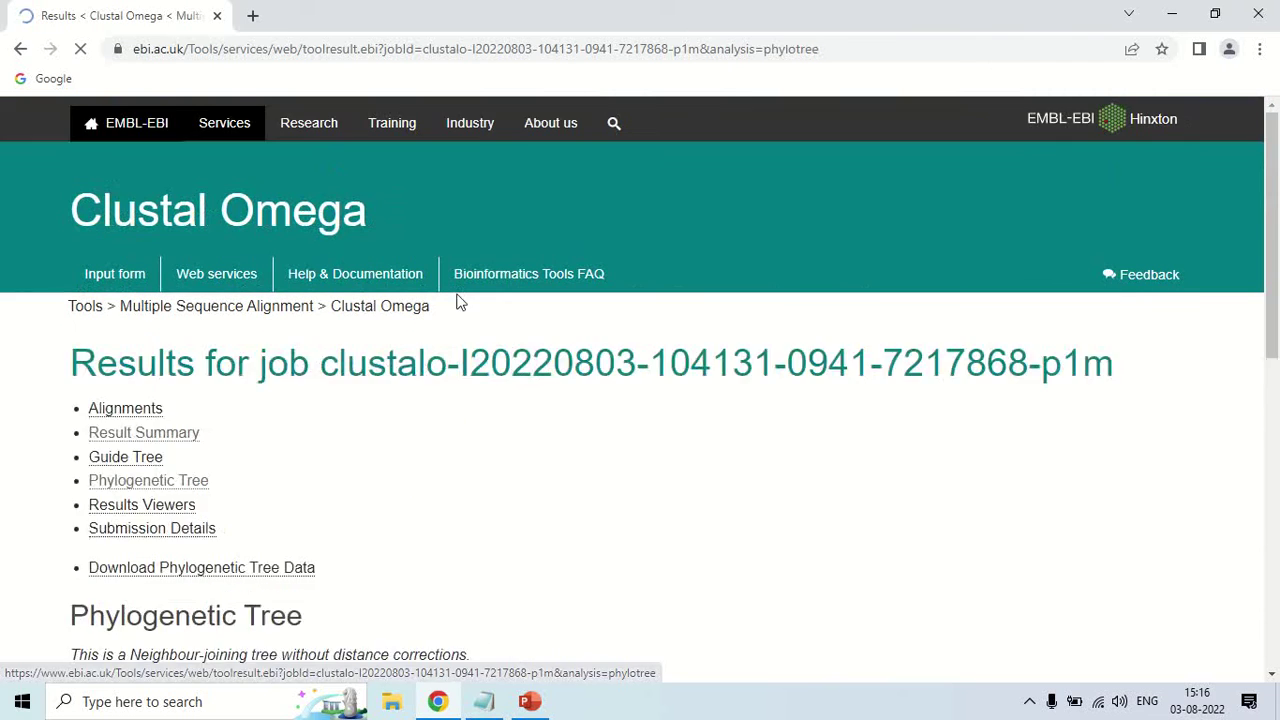
pyautogui.scroll(-1, 456, 336)
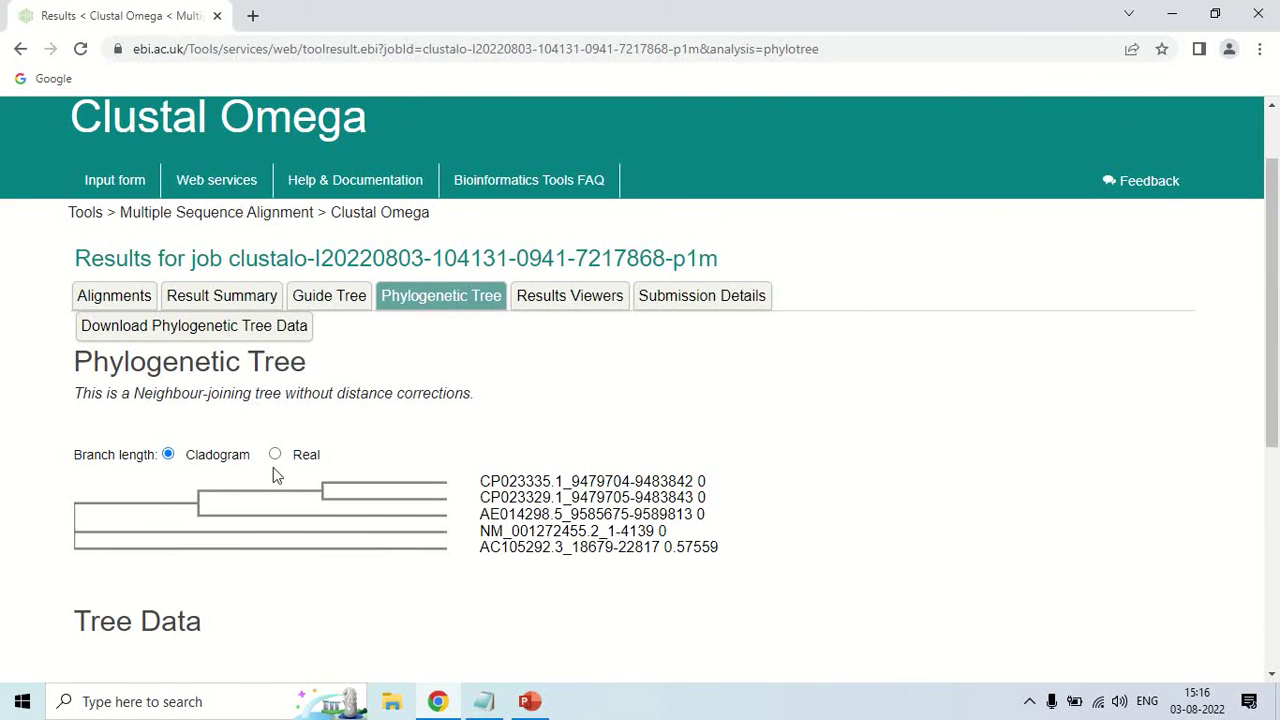
pyautogui.scroll(-2, 290, 463)
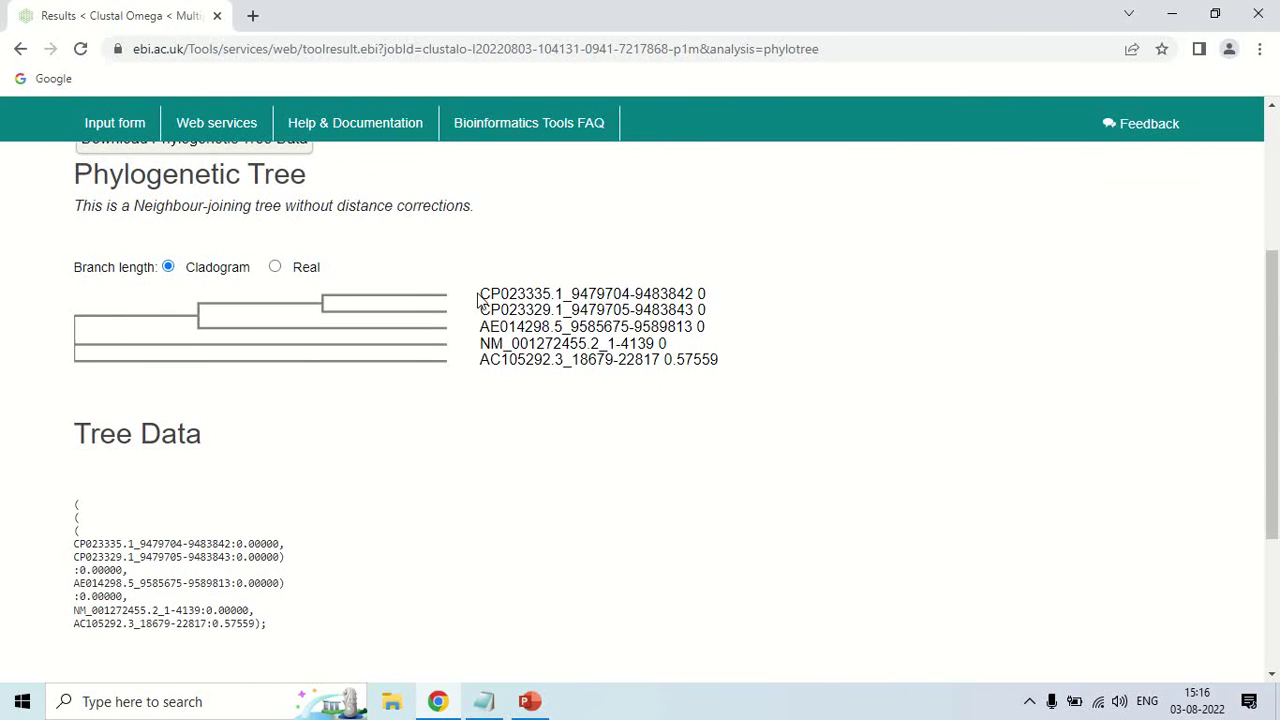
pyautogui.moveTo(478, 299); pyautogui.dragTo(556, 311)
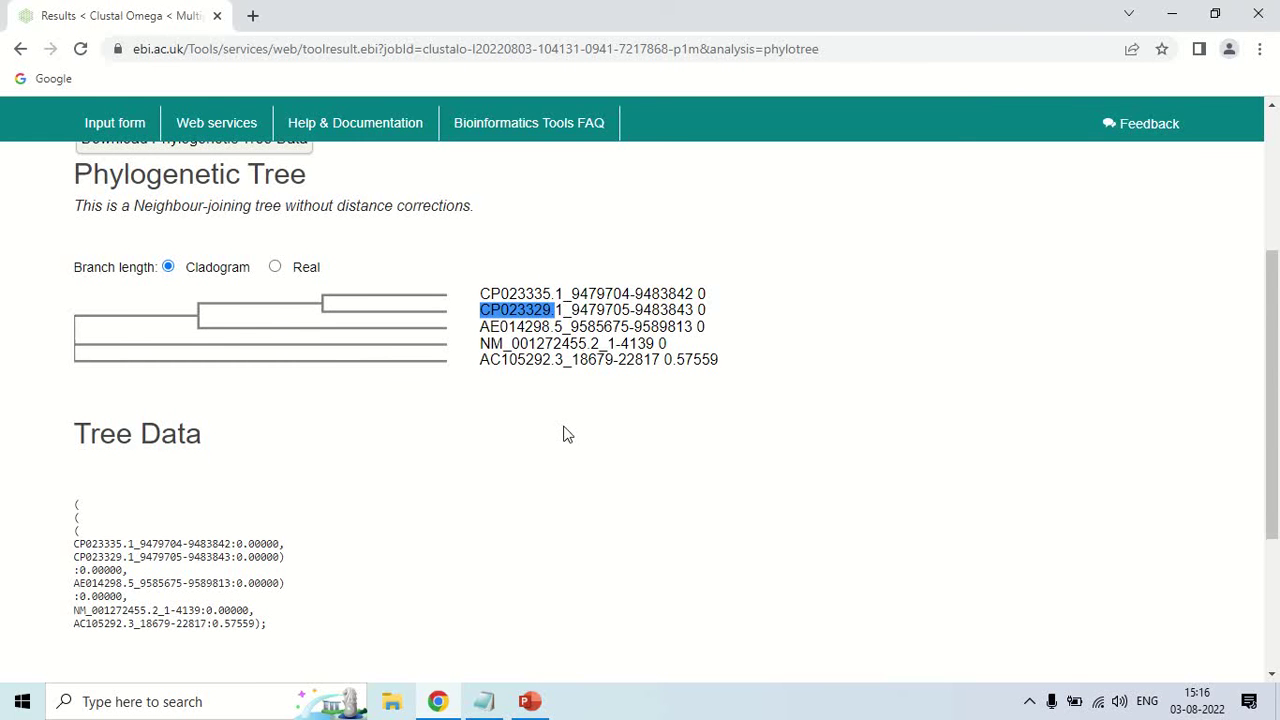
pyautogui.scroll(3, 431, 375)
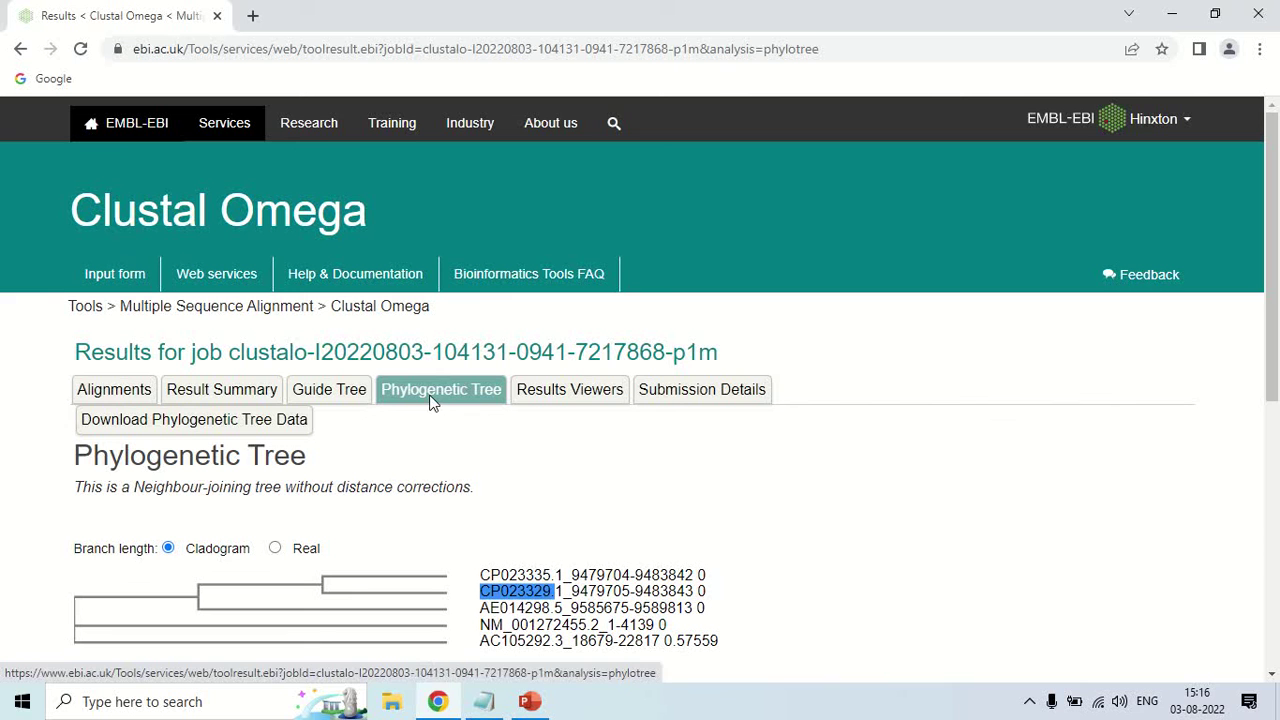
# Reopen the job's multiple sequence alignment and view its first blocks
pyautogui.click(124, 397)
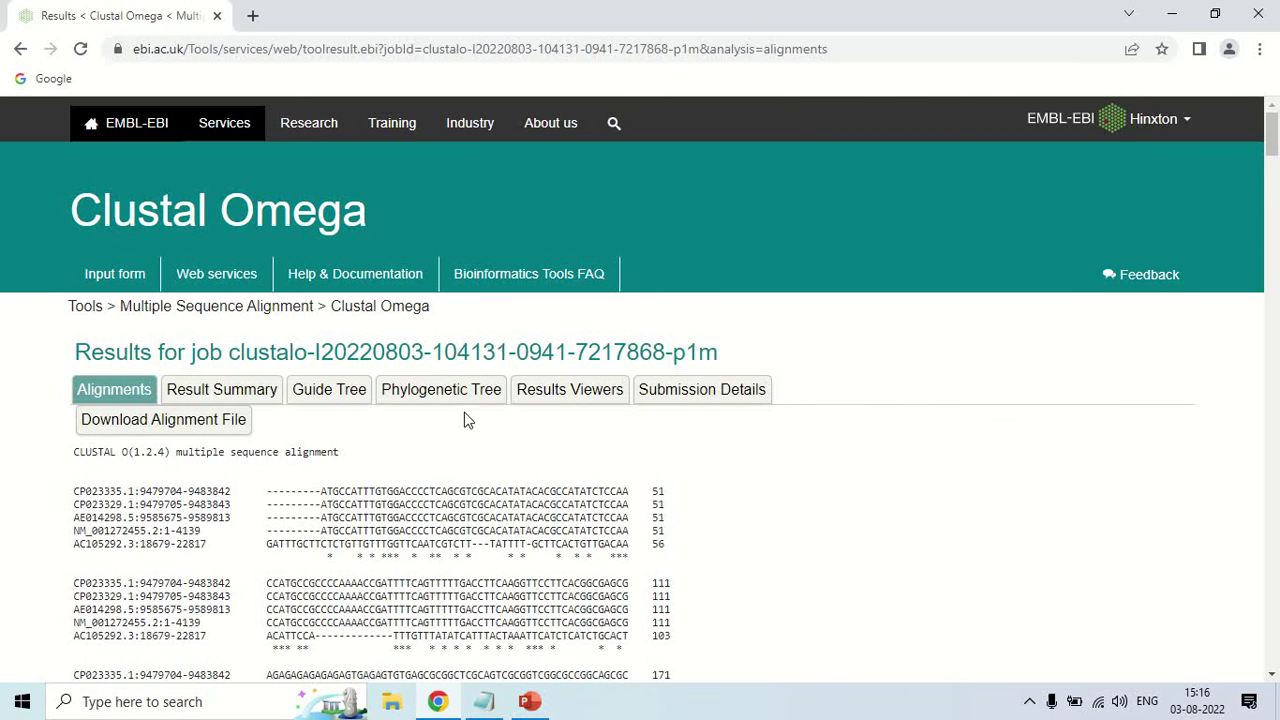
pyautogui.scroll(-1, 426, 428)
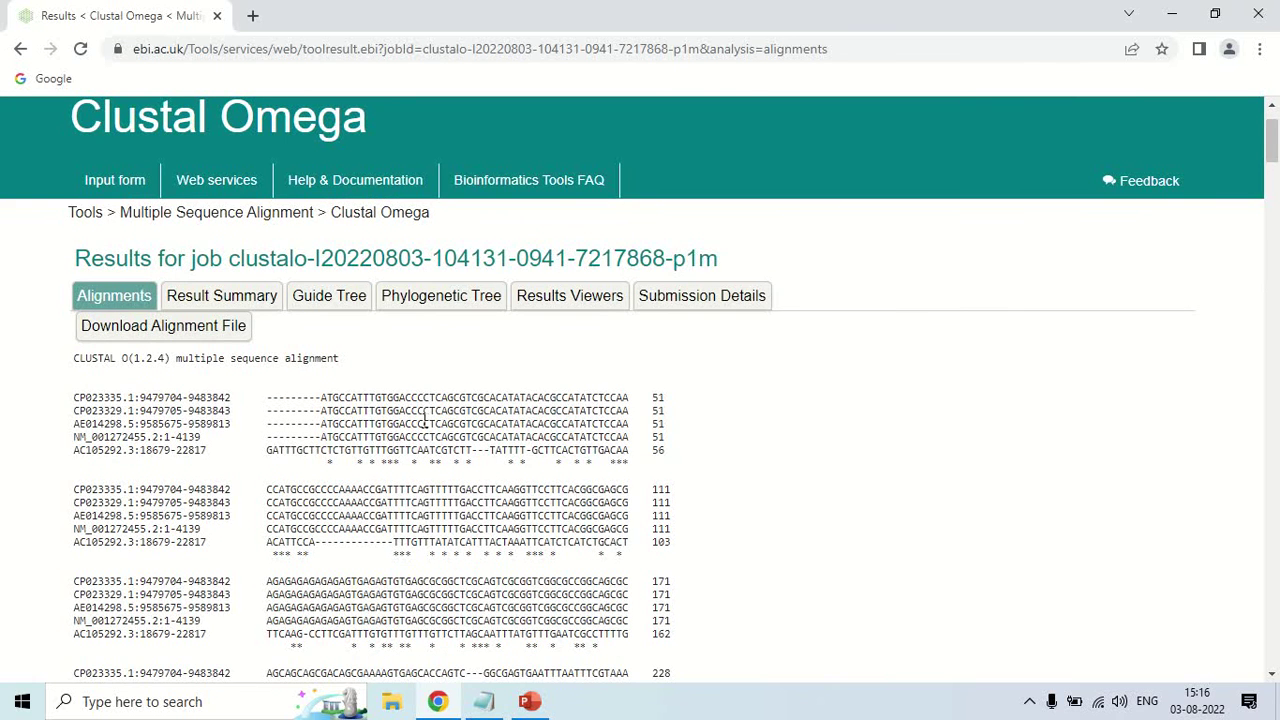
pyautogui.scroll(-1, 426, 422)
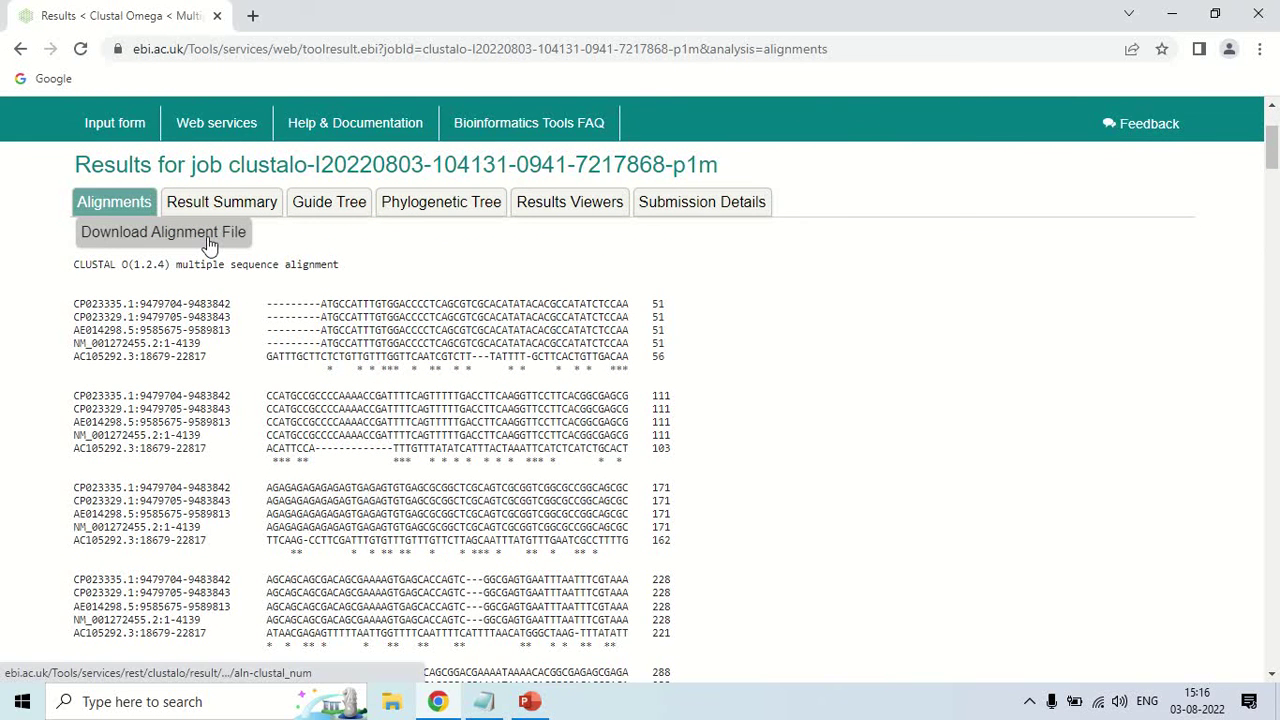